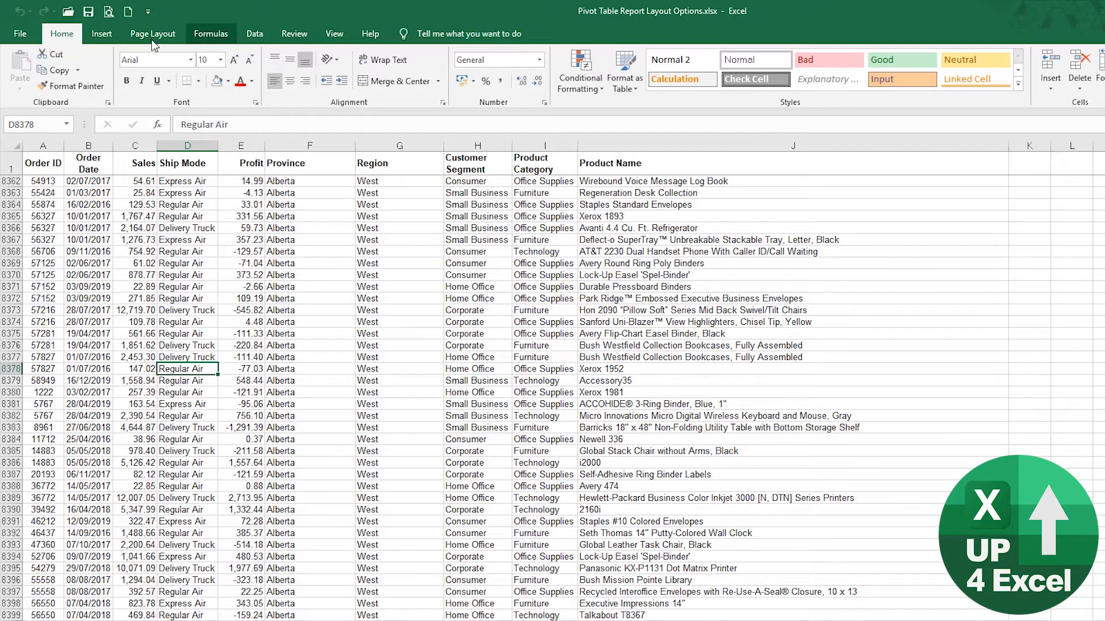
# Step: Create a PivotTable from the Orders data on a new worksheet, with Region as rows and Sales as values
pyautogui.click(107, 36)
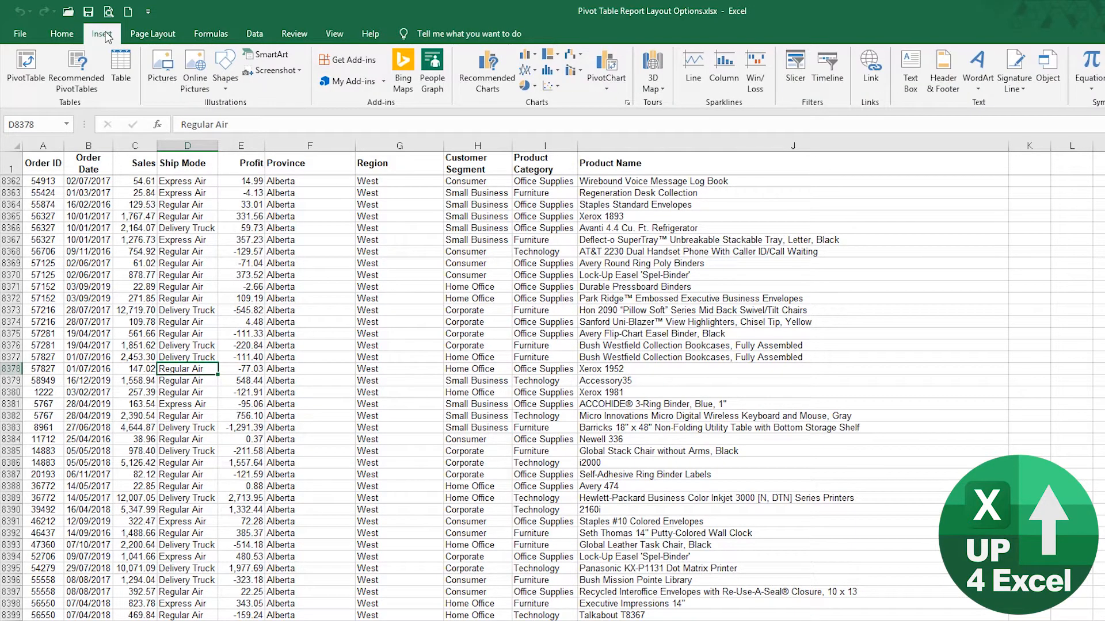
pyautogui.click(27, 76)
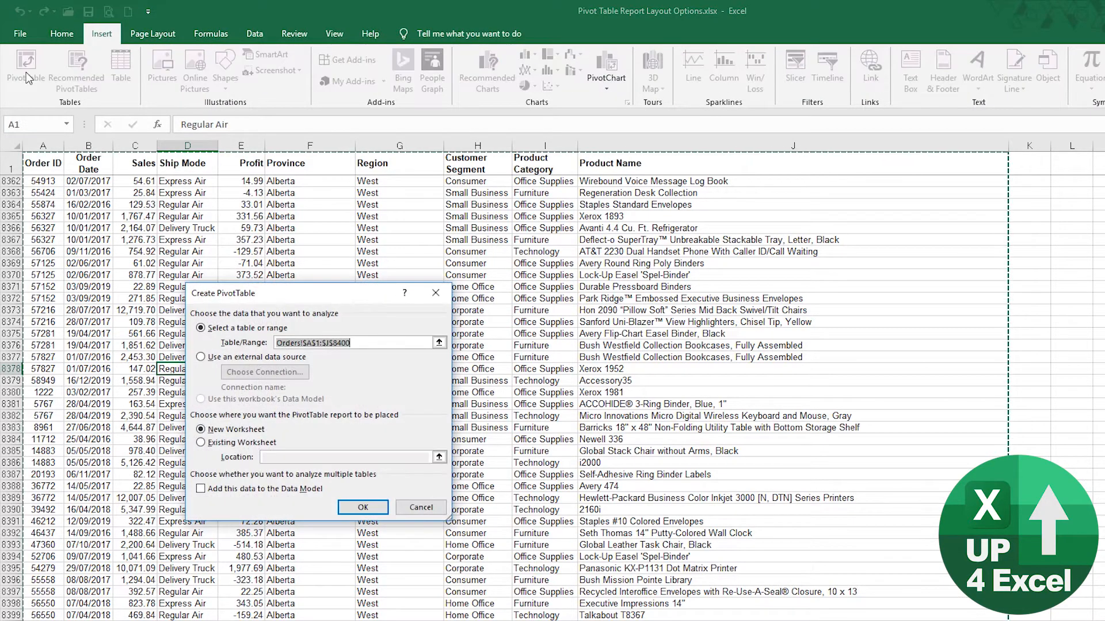
pyautogui.click(366, 507)
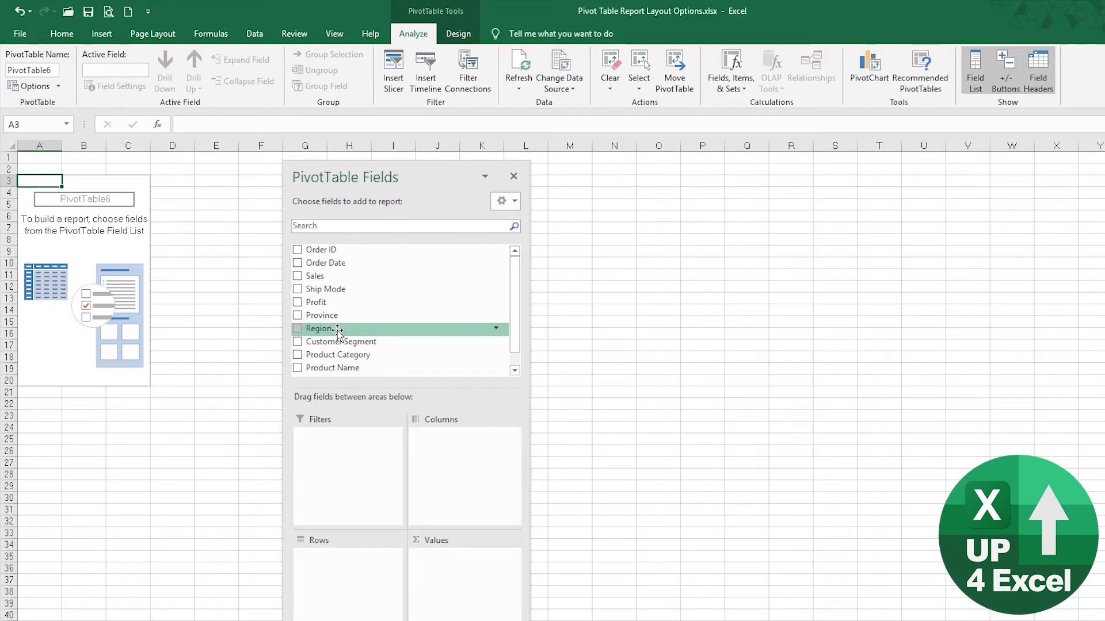
pyautogui.moveTo(338, 330); pyautogui.dragTo(374, 557)
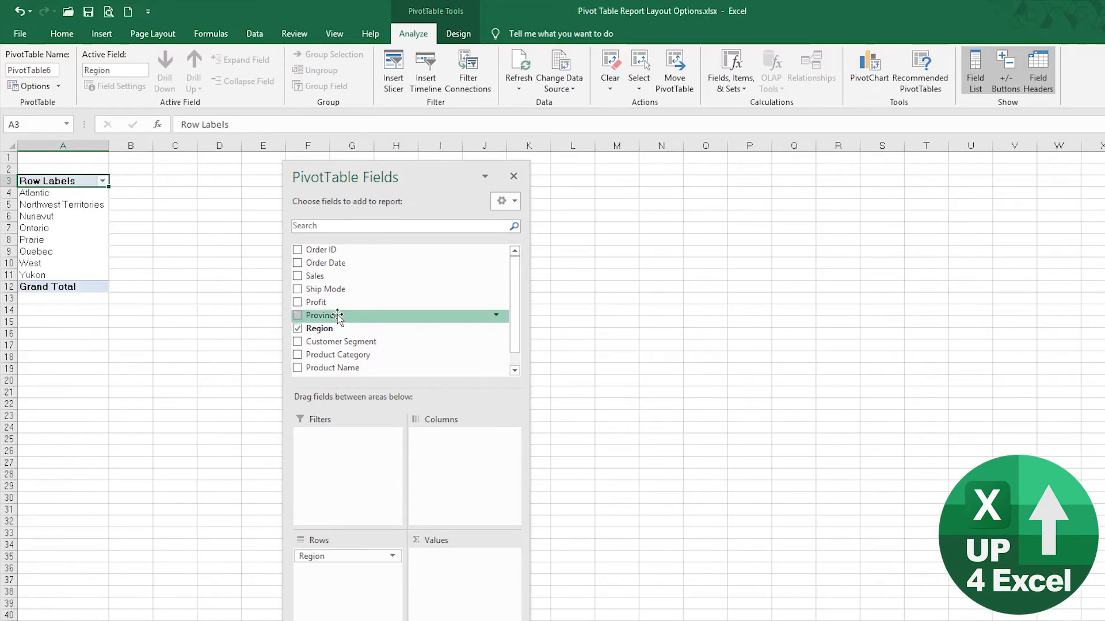
pyautogui.moveTo(316, 276); pyautogui.dragTo(429, 561)
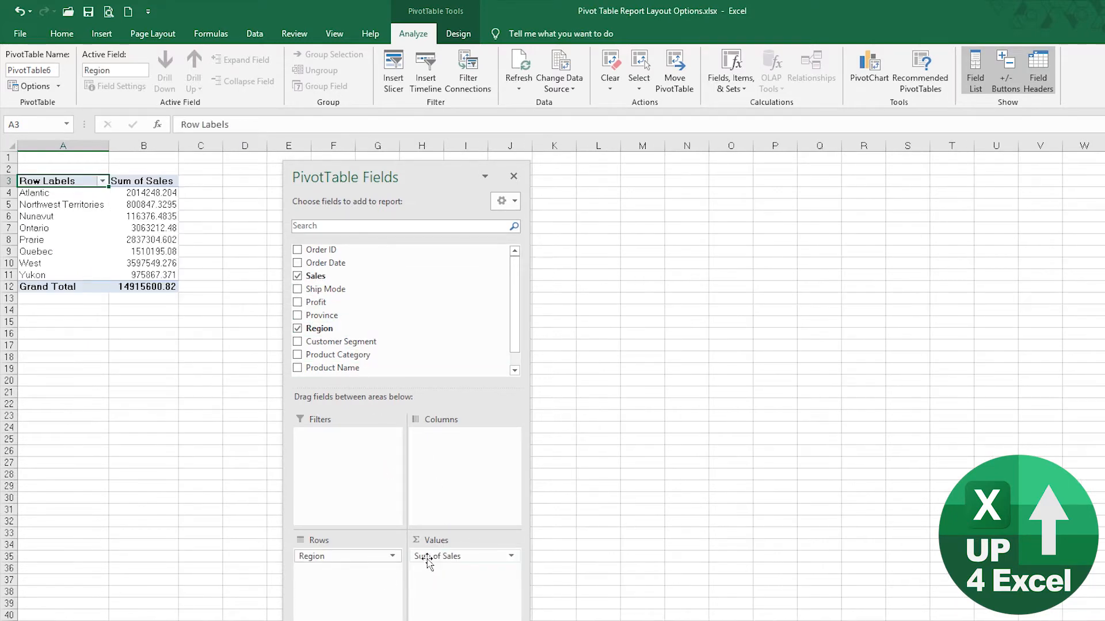
# Step: Show the Sum of Sales values as % of Grand Total
pyautogui.rightClick(148, 220)
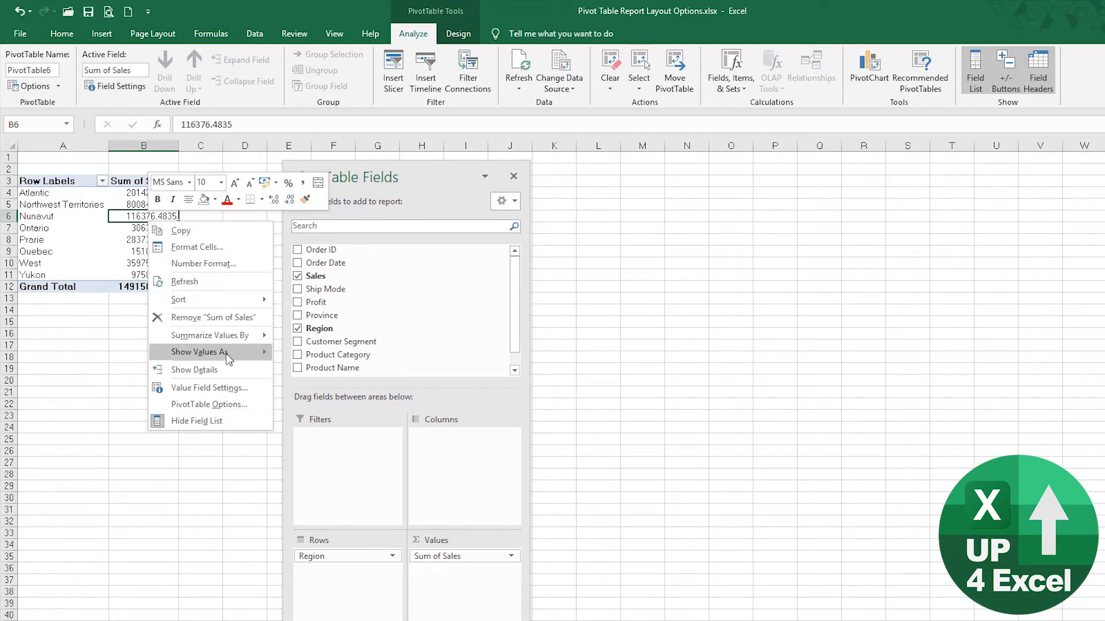
pyautogui.moveTo(228, 358)
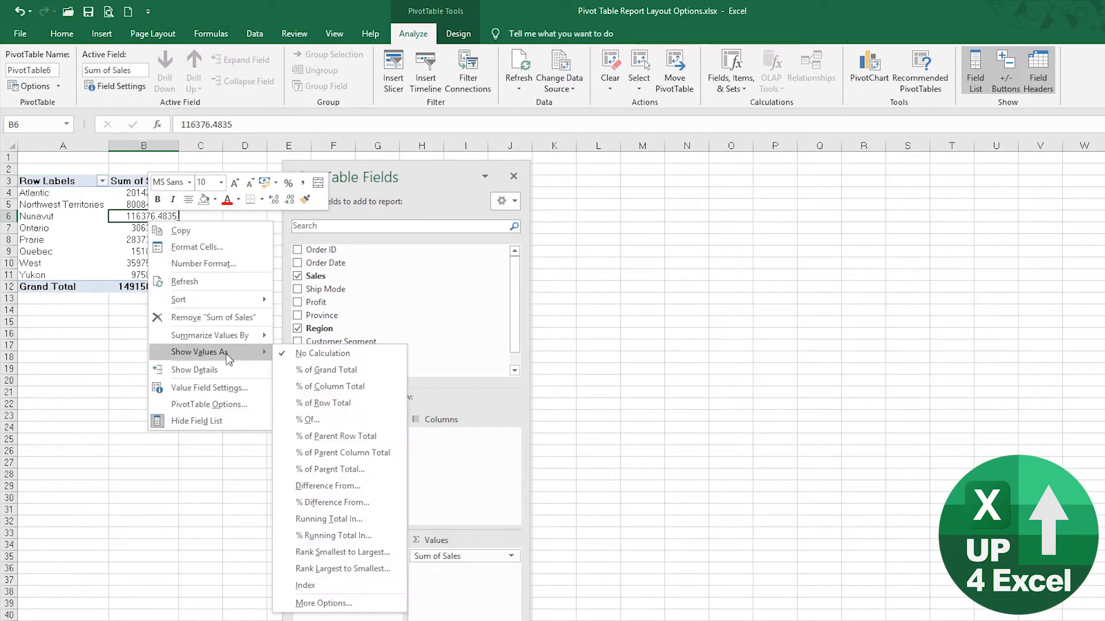
pyautogui.click(371, 371)
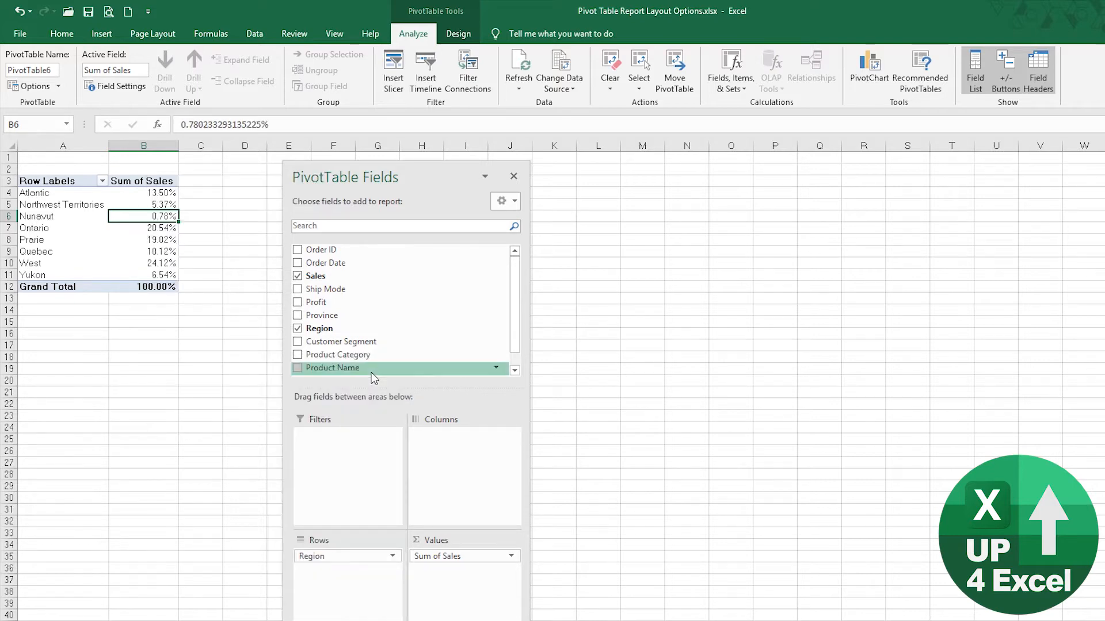
pyautogui.click(167, 265)
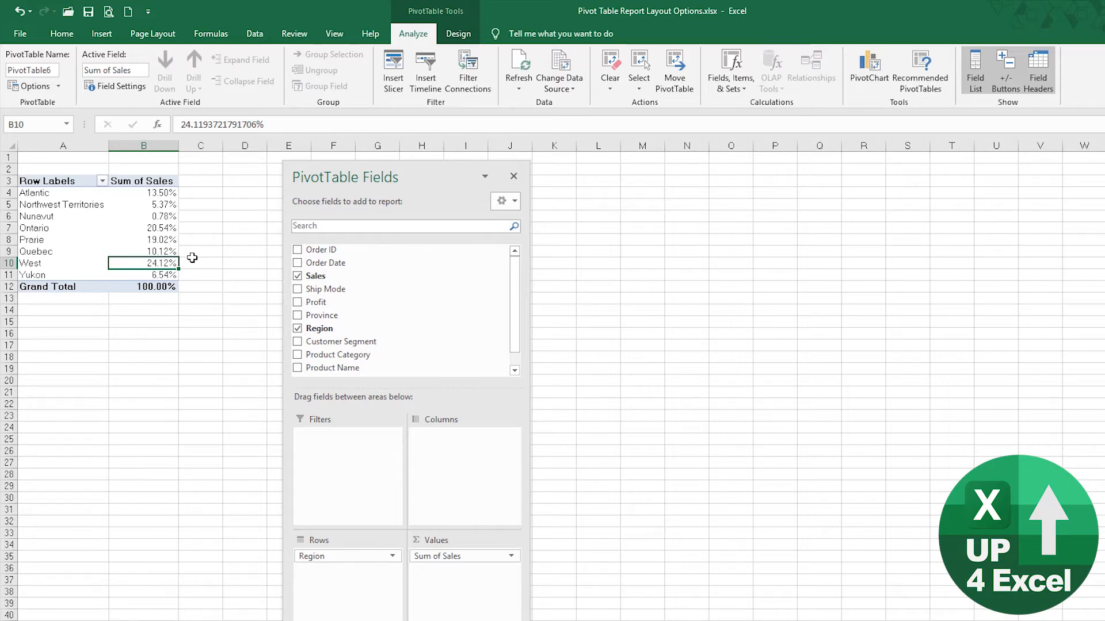
# Step: Change the summary calculation of the Sales values to Average
pyautogui.rightClick(144, 222)
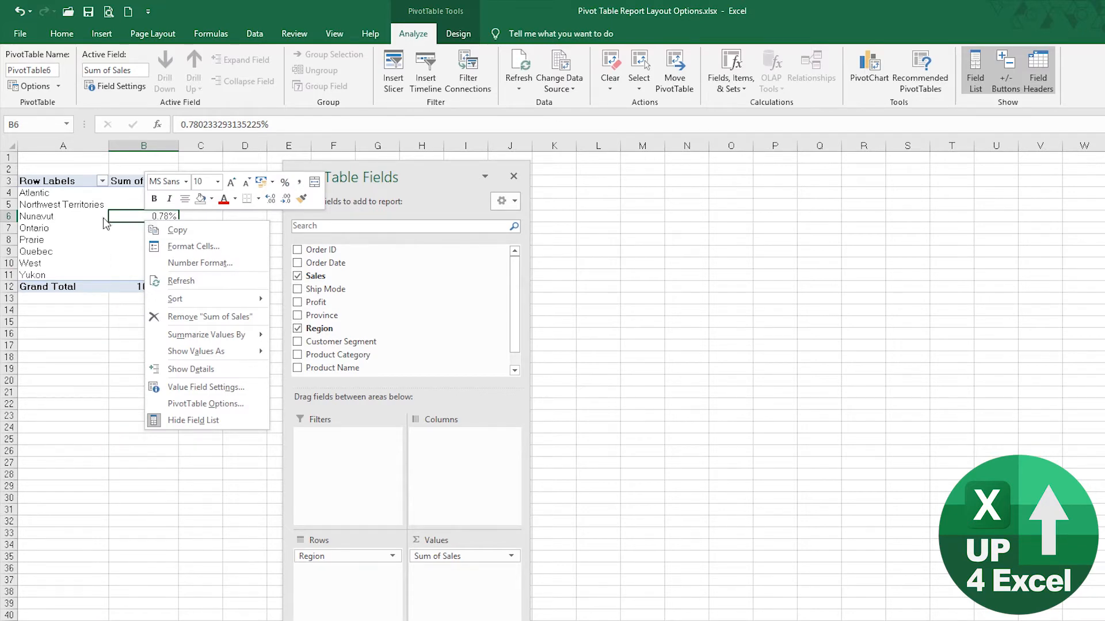
pyautogui.moveTo(214, 341)
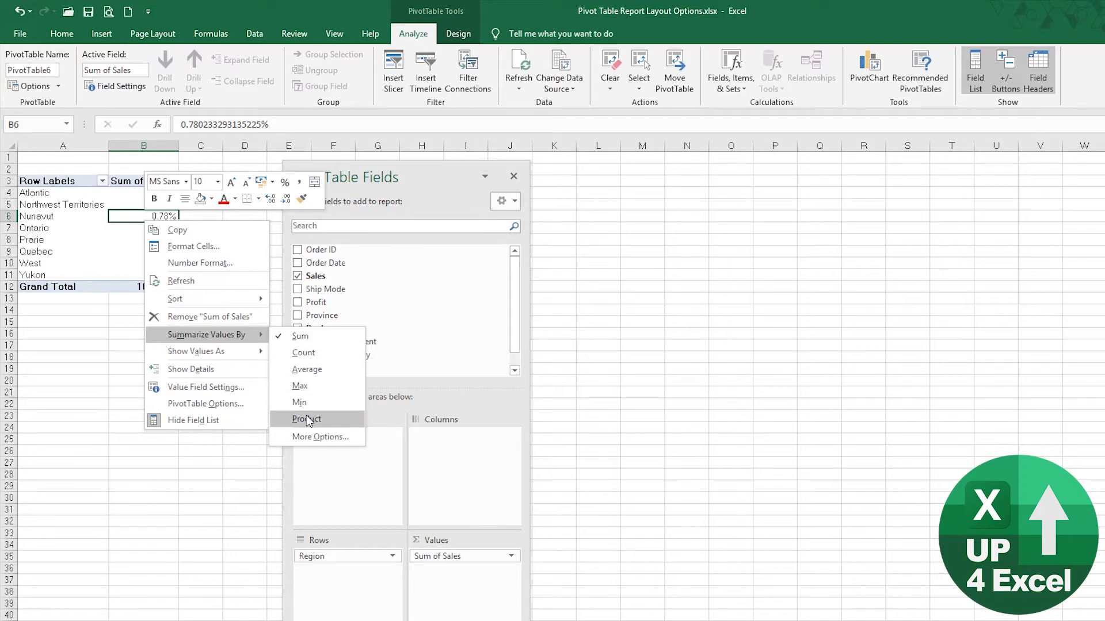
pyautogui.moveTo(253, 356)
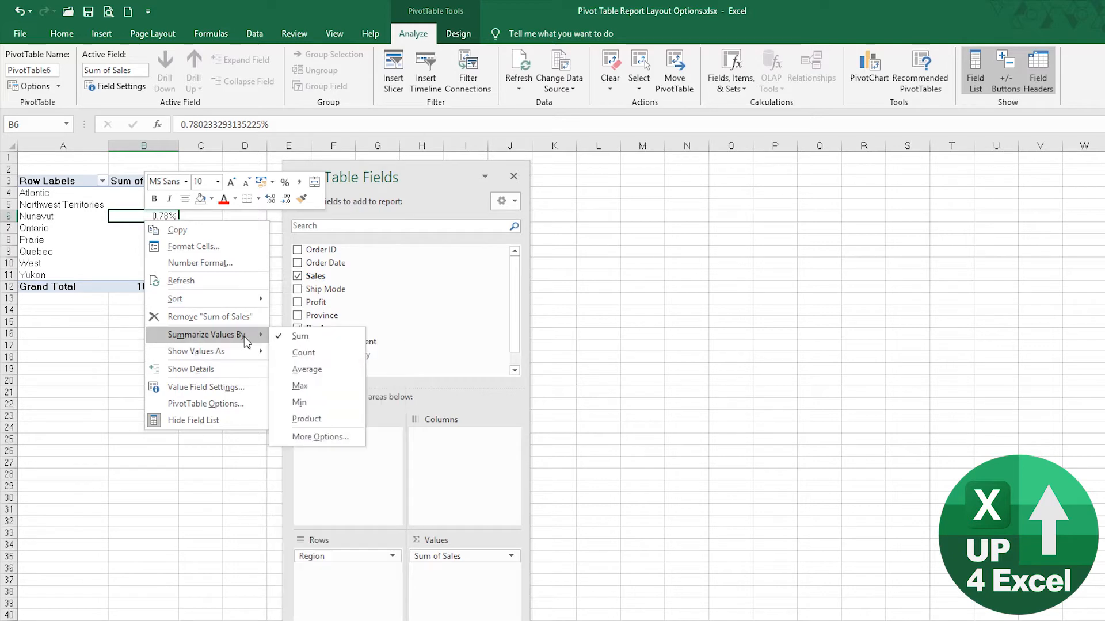
pyautogui.click(327, 368)
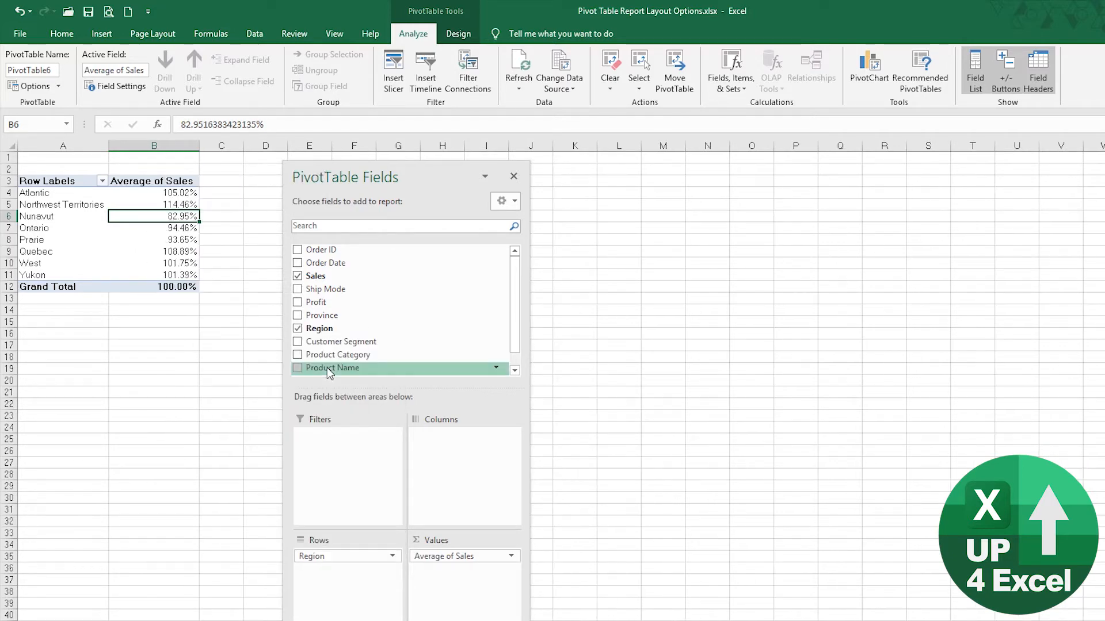
# Step: Show the Average of Sales values with No Calculation instead of as percentages
pyautogui.rightClick(166, 217)
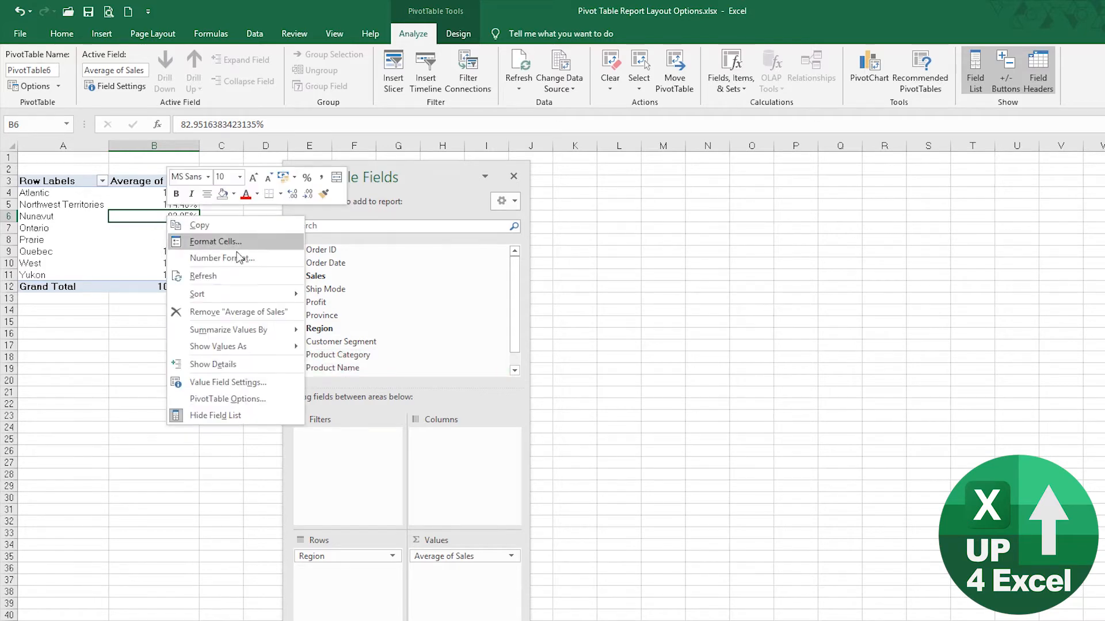
pyautogui.moveTo(264, 347)
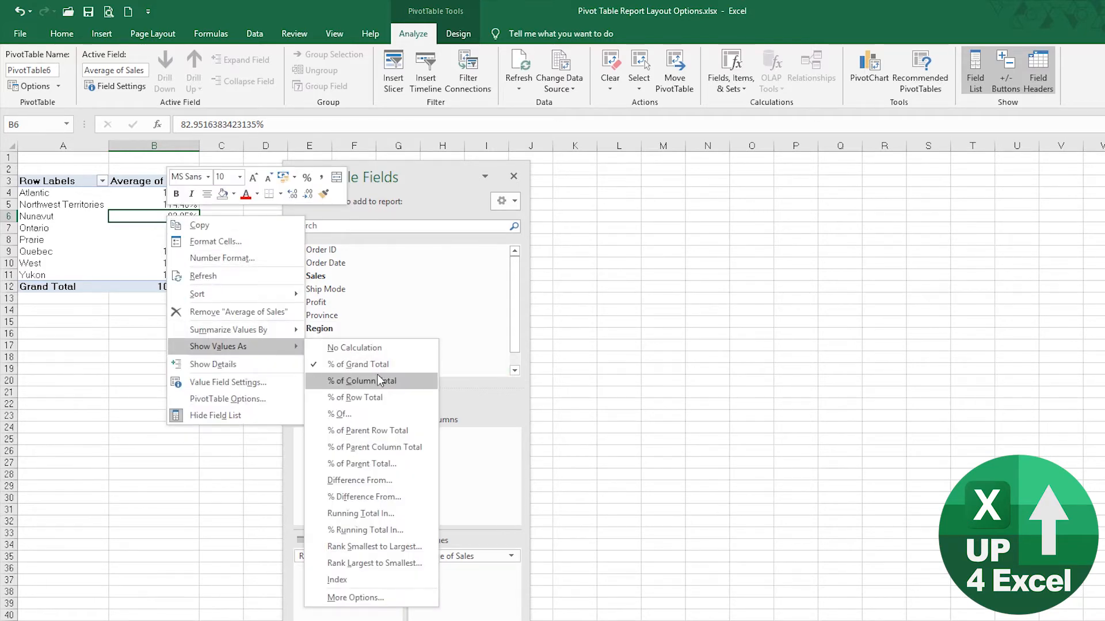
pyautogui.click(380, 349)
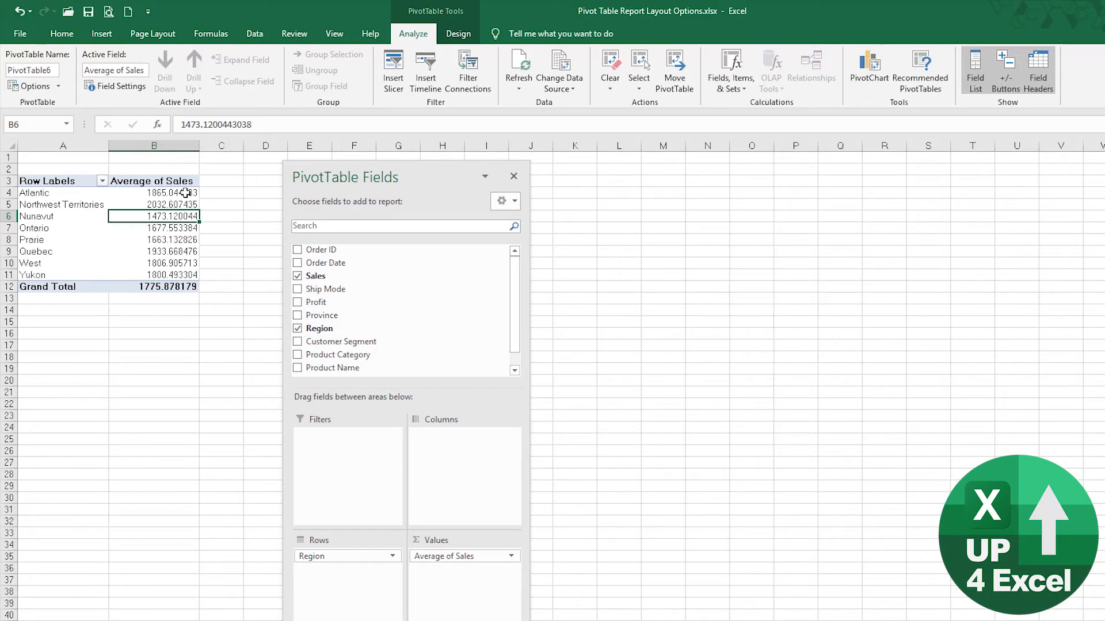
pyautogui.click(160, 266)
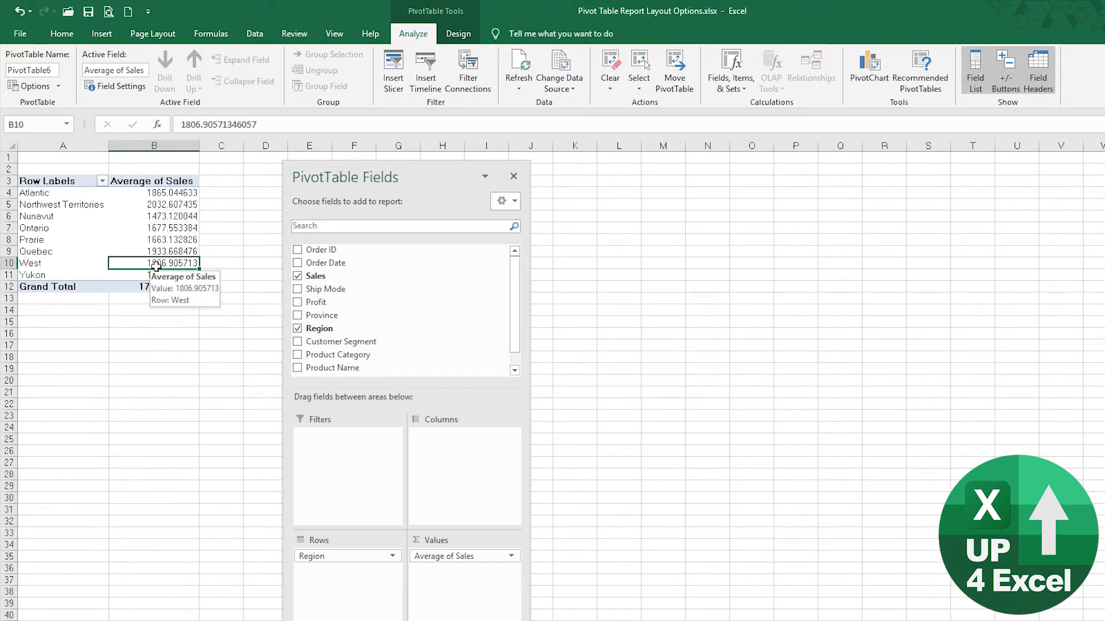
# Step: Show the Average of Sales values as Rank Smallest to Largest, with Region as the base field
pyautogui.rightClick(172, 219)
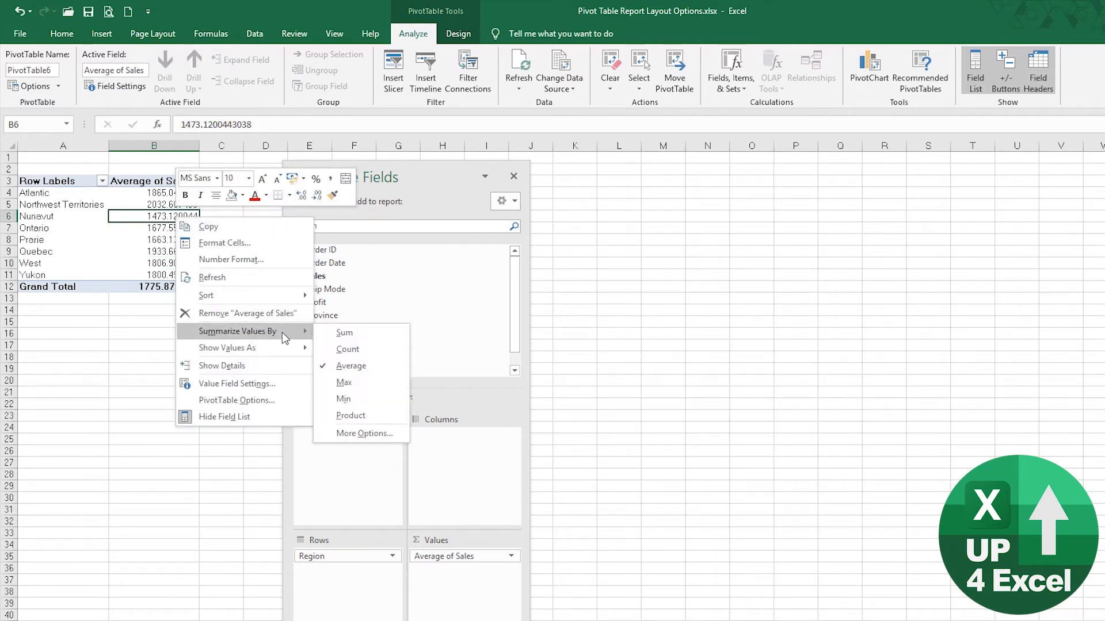
pyautogui.moveTo(268, 347)
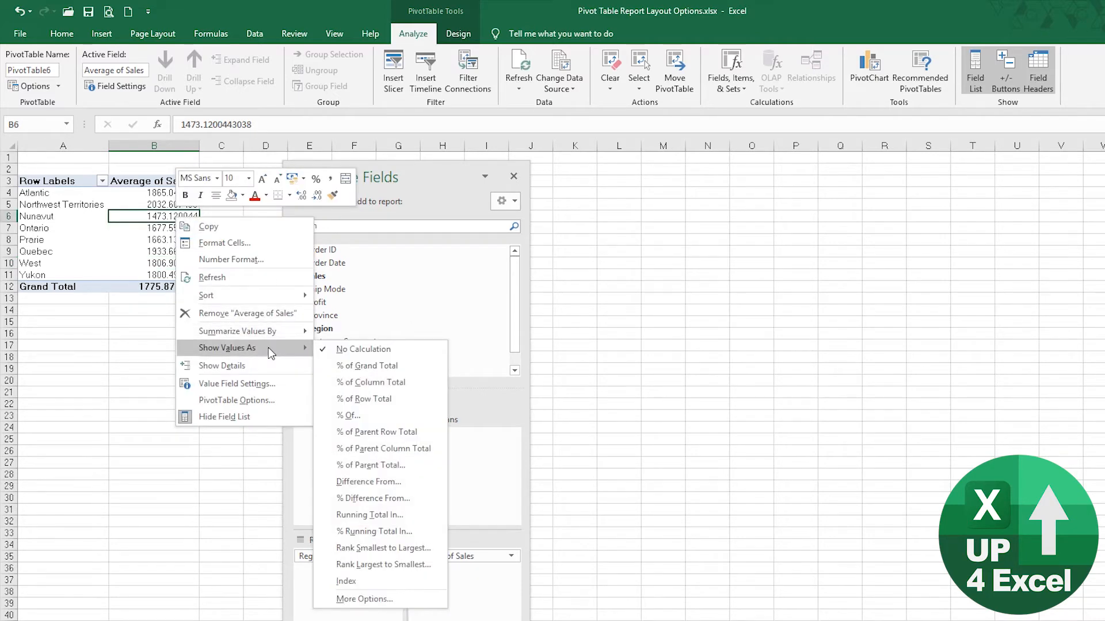
pyautogui.click(422, 550)
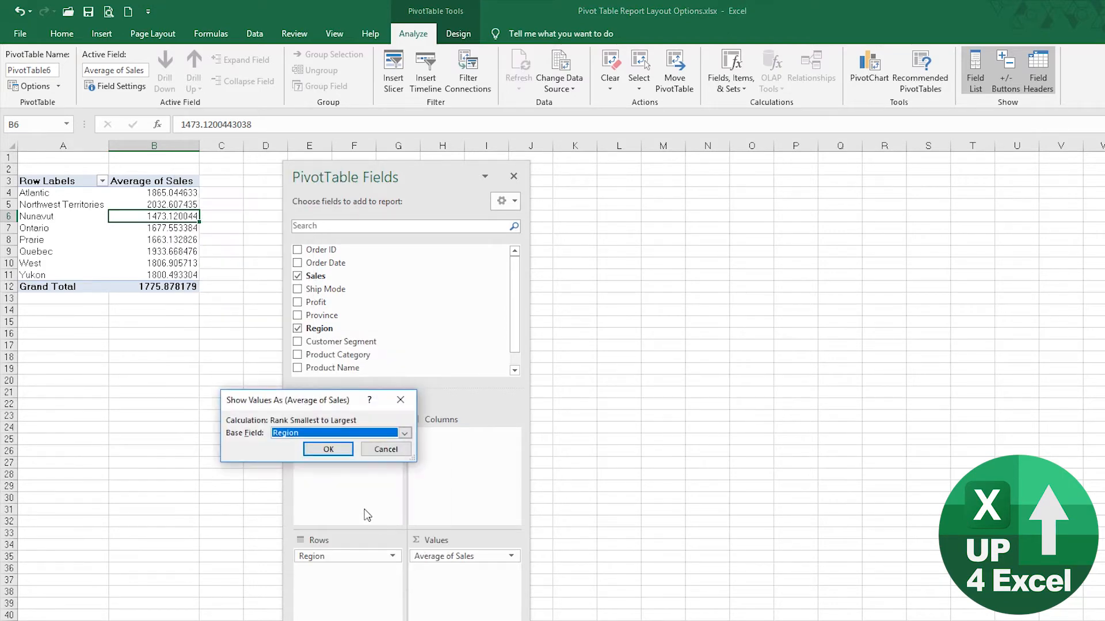
pyautogui.click(328, 449)
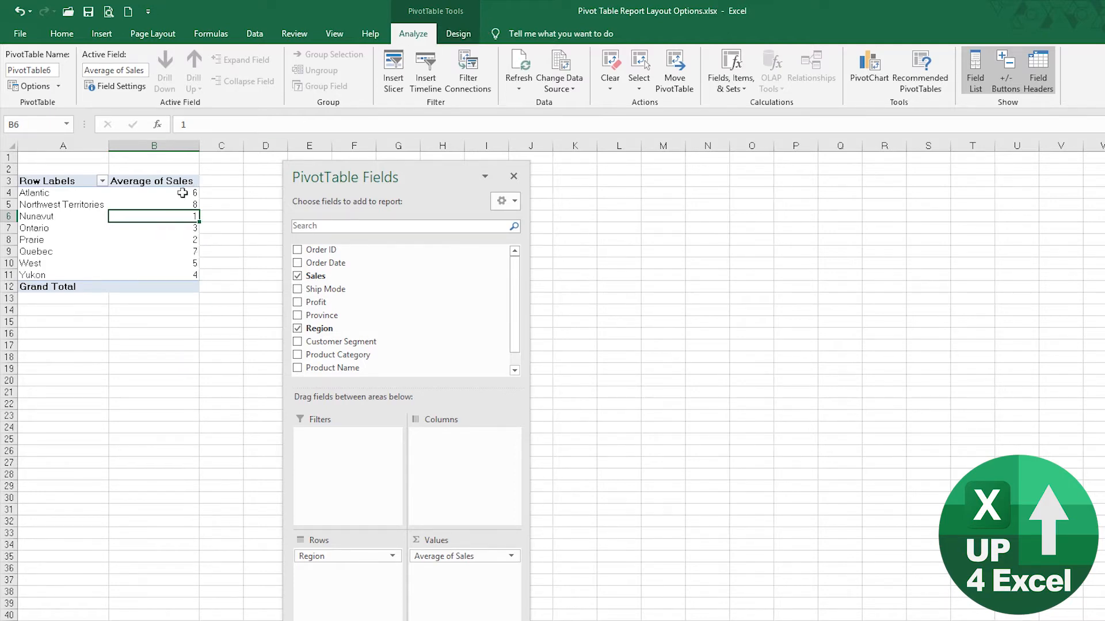
# Step: Sort the PivotTable regions by their Sales values from smallest to largest
pyautogui.rightClick(171, 216)
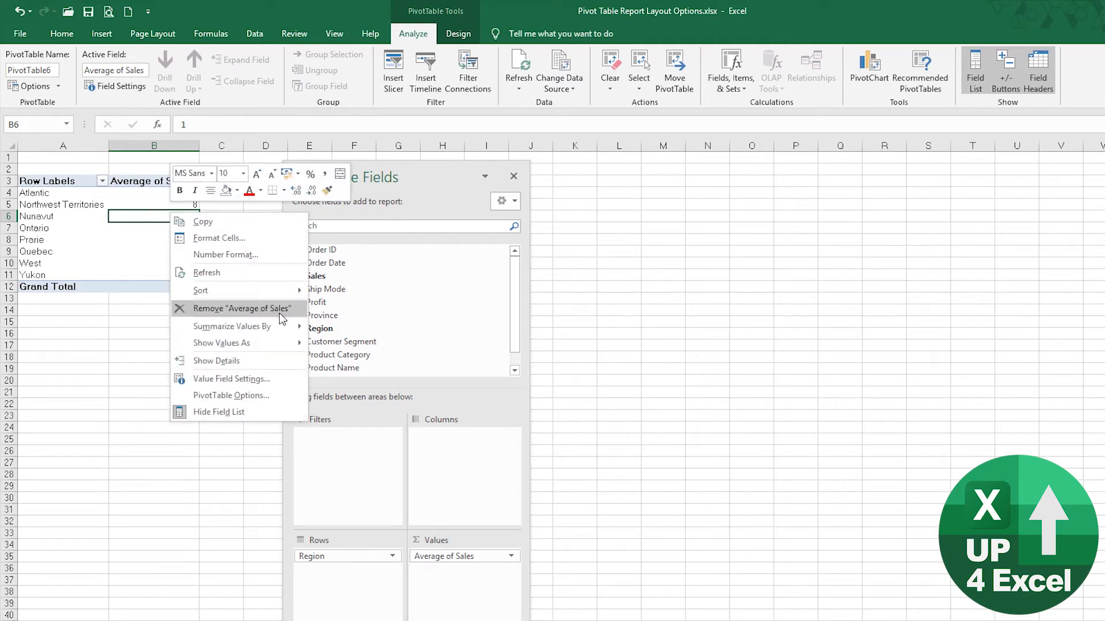
pyautogui.moveTo(275, 291)
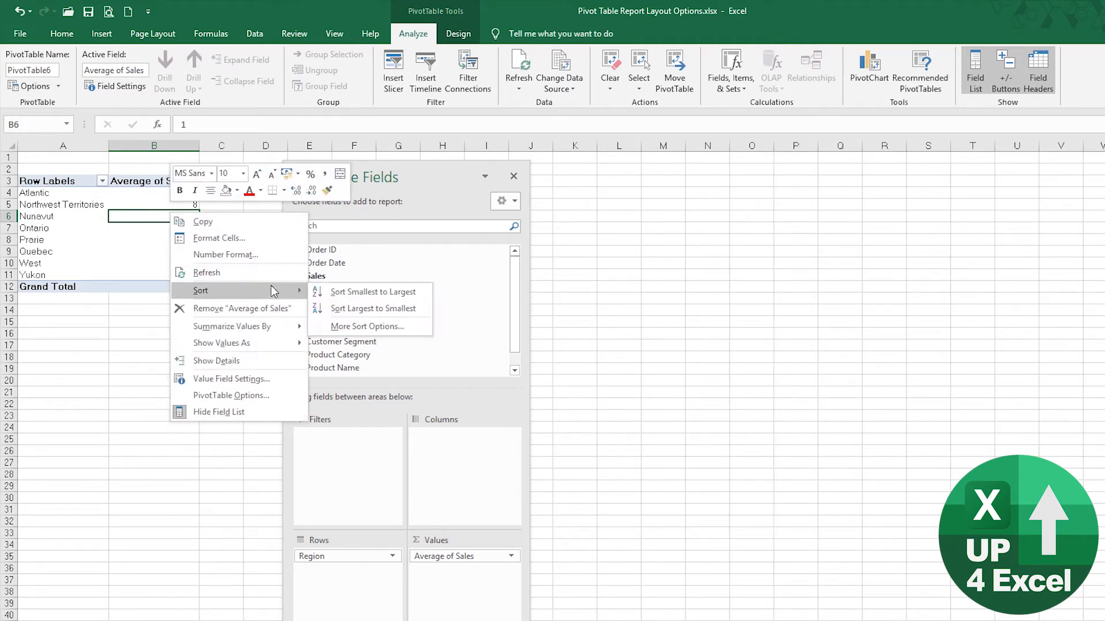
pyautogui.click(408, 295)
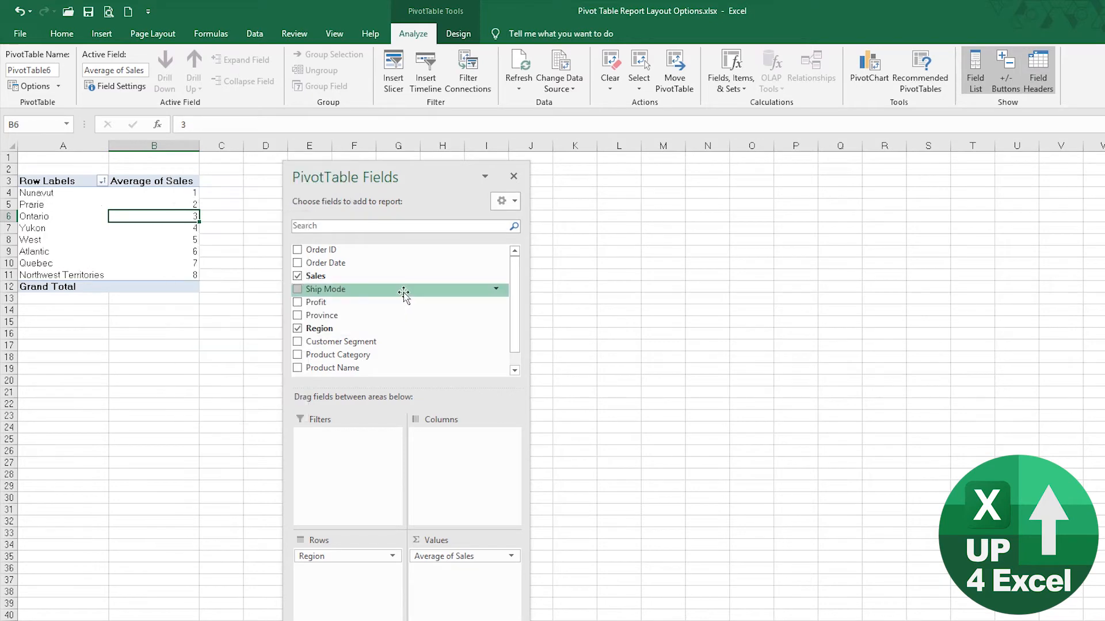
pyautogui.click(193, 195)
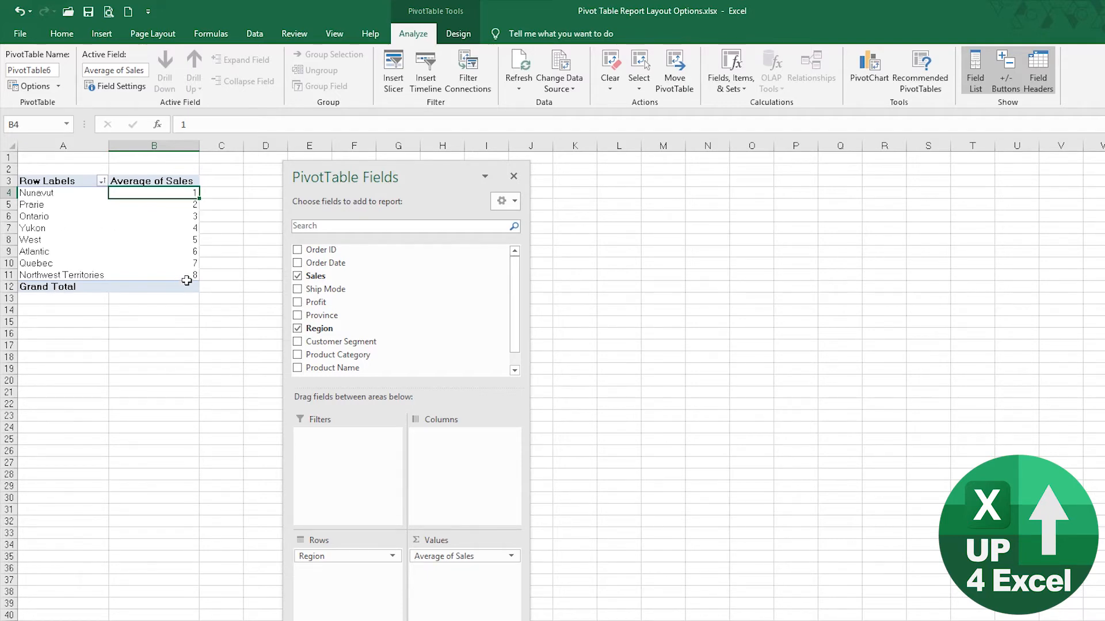
pyautogui.moveTo(186, 280)
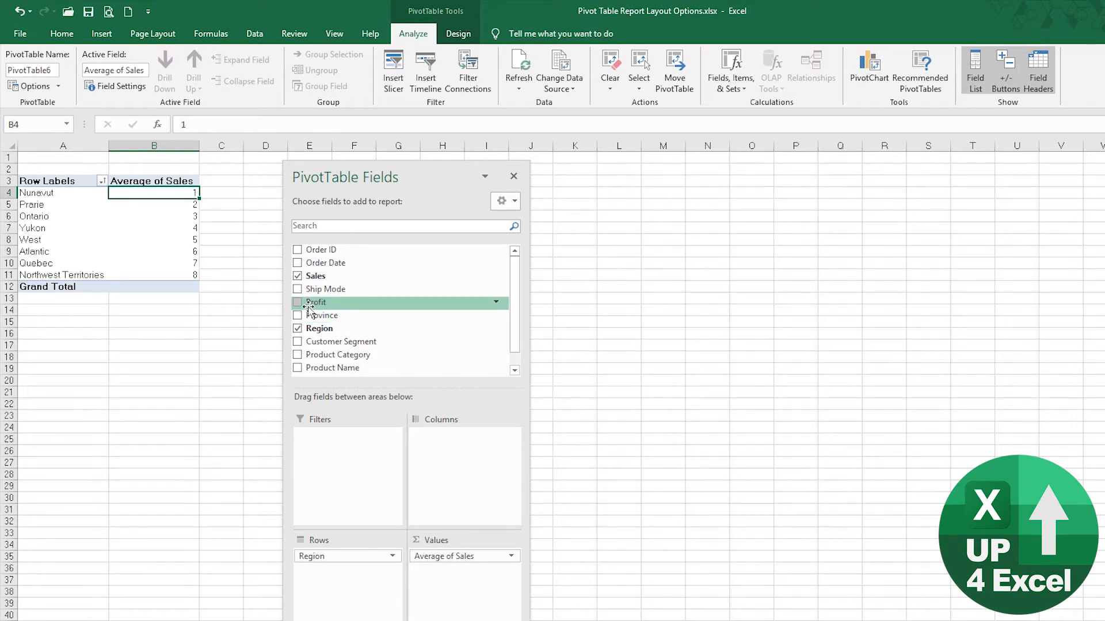
# Step: Summarize the Sales values by Sum and set their display to No Calculation
pyautogui.rightClick(138, 204)
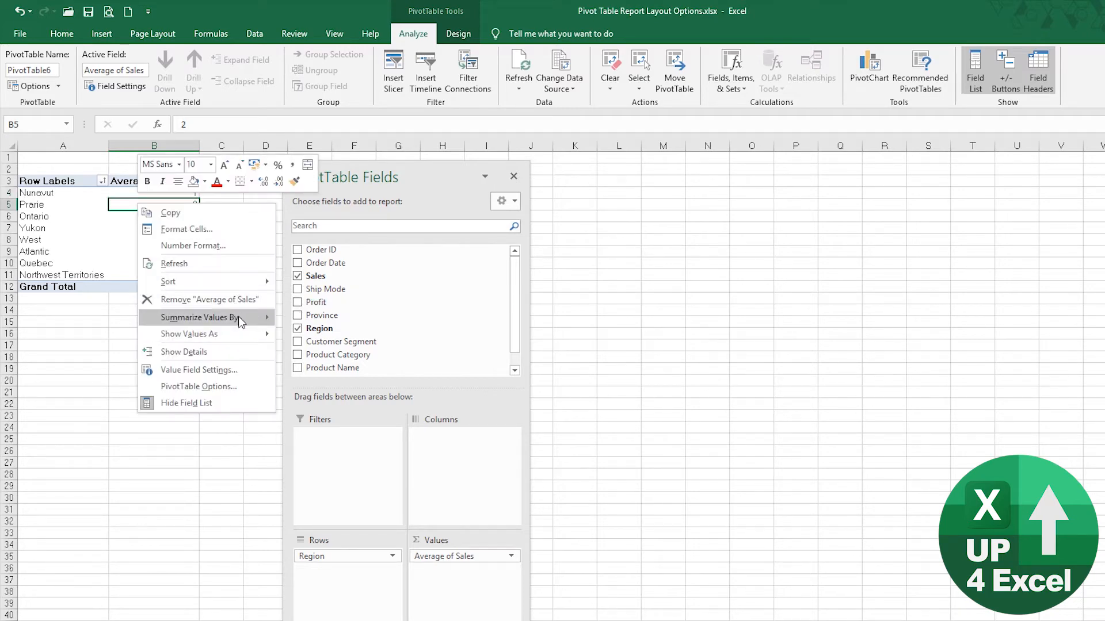
pyautogui.moveTo(240, 317)
pyautogui.click(308, 317)
pyautogui.rightClick(145, 230)
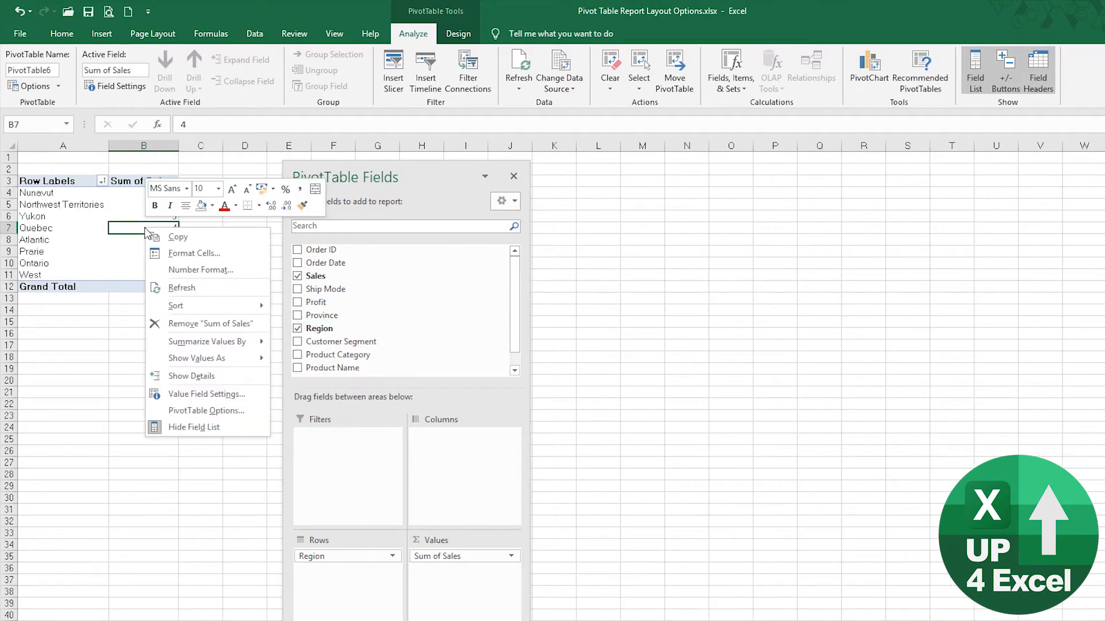
pyautogui.moveTo(239, 359)
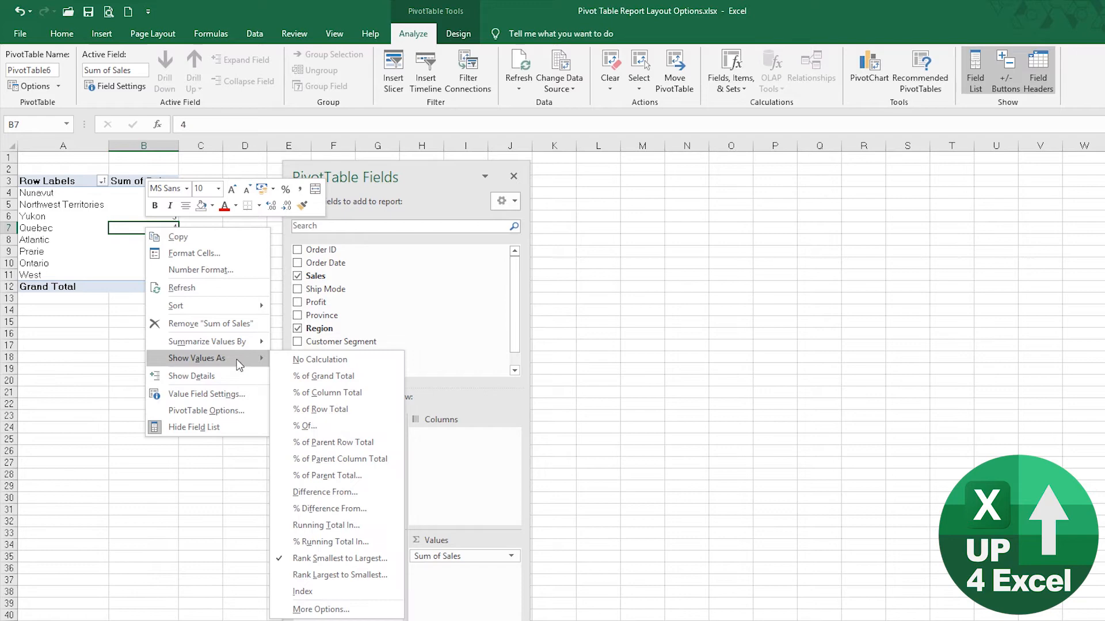
pyautogui.click(322, 360)
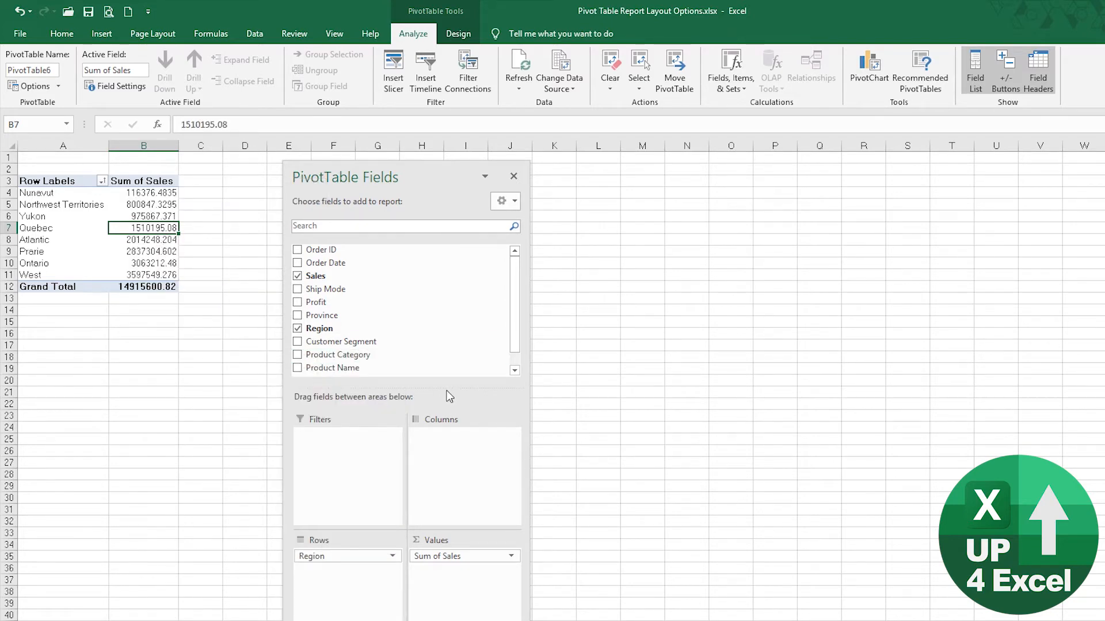
# Step: Add Profit to the PivotTable values and place Ship Mode in the columns above Values
pyautogui.moveTo(313, 302); pyautogui.dragTo(458, 568)
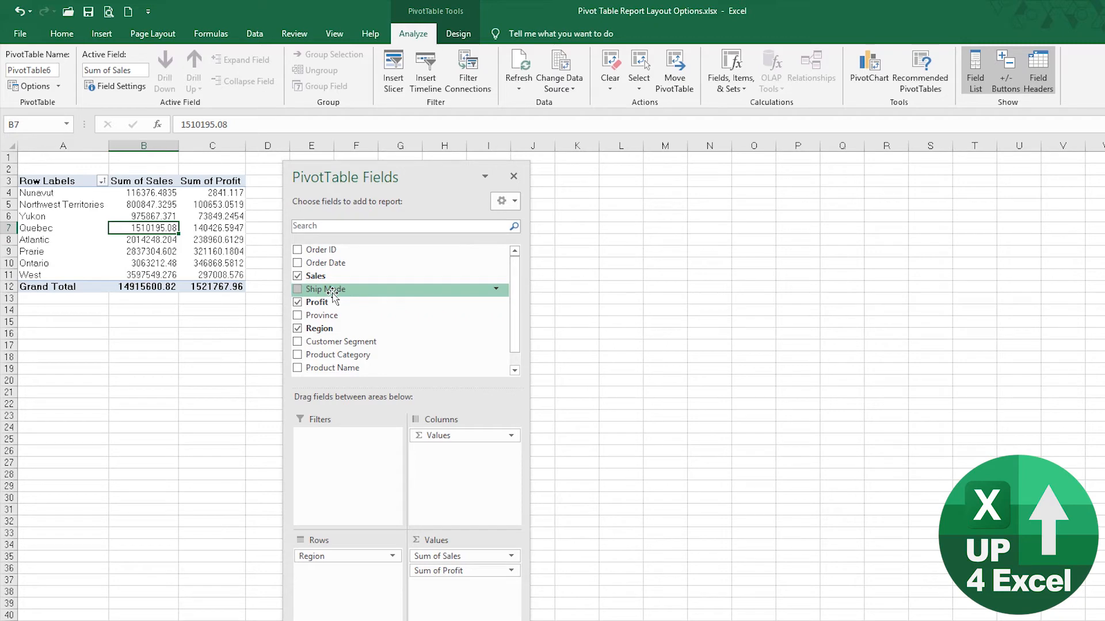
pyautogui.moveTo(333, 295); pyautogui.dragTo(493, 441)
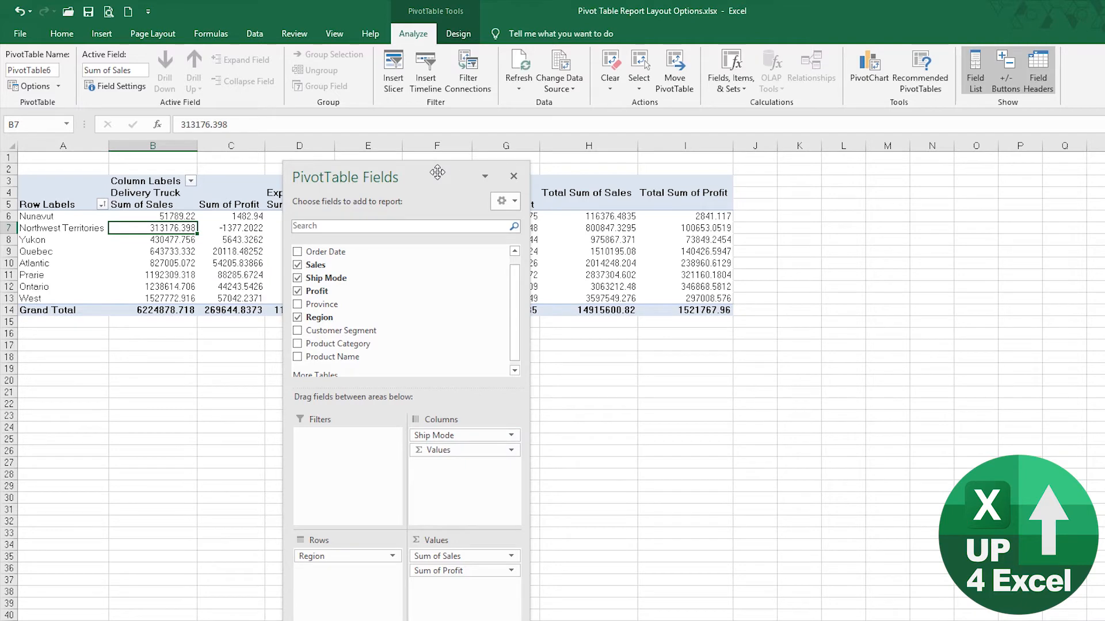
# Step: Move Ship Mode from the PivotTable columns to the rows, above Region
pyautogui.moveTo(437, 172); pyautogui.dragTo(213, 334)
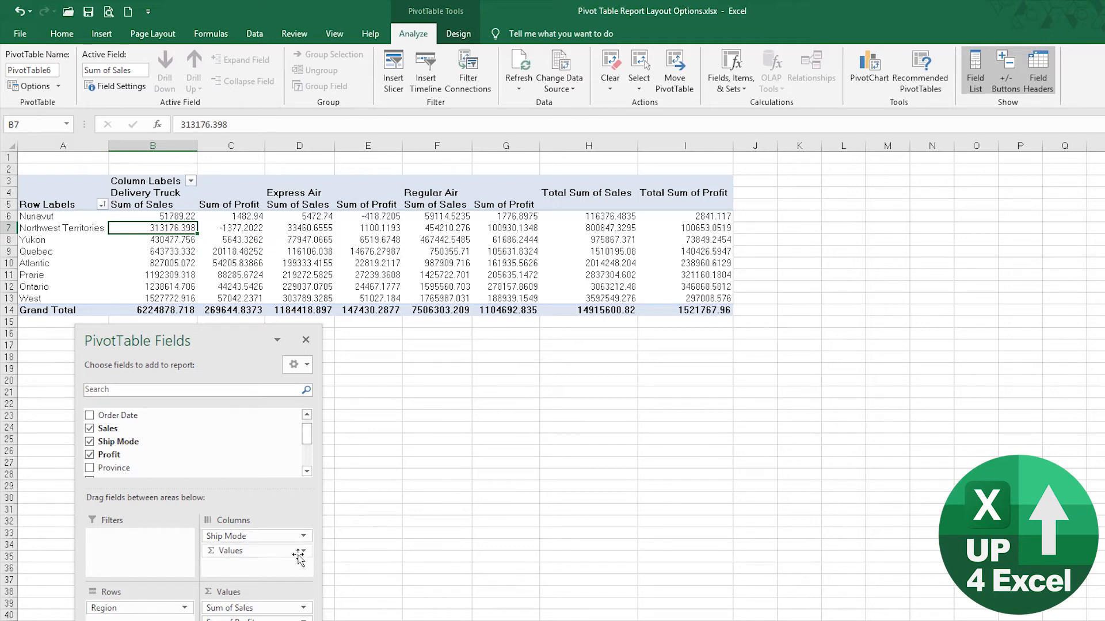
pyautogui.click(270, 538)
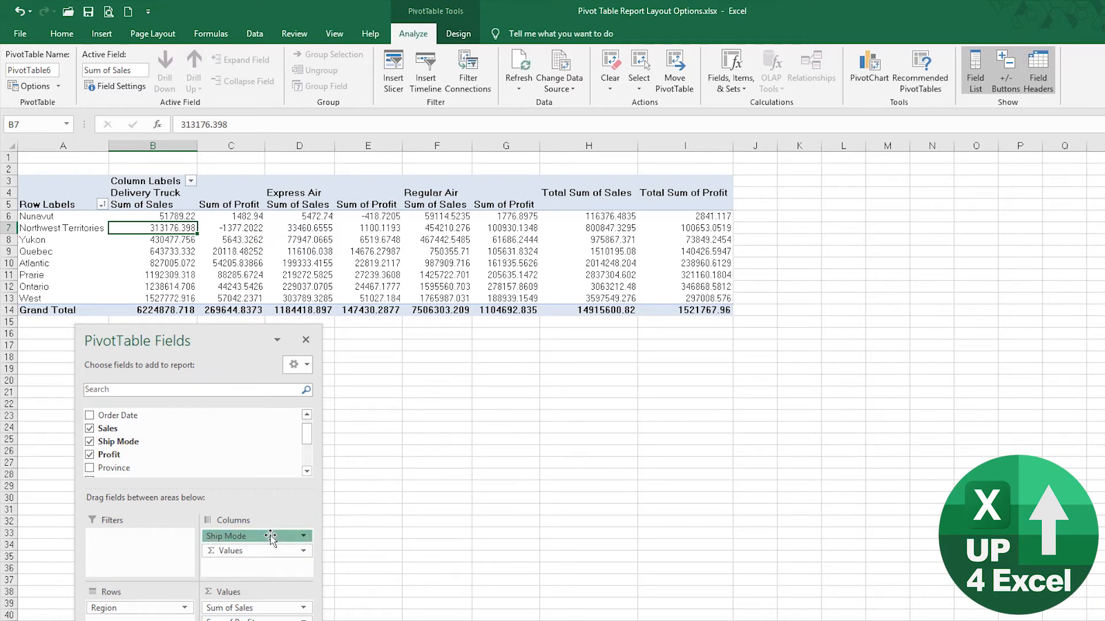
pyautogui.moveTo(271, 538); pyautogui.dragTo(146, 612)
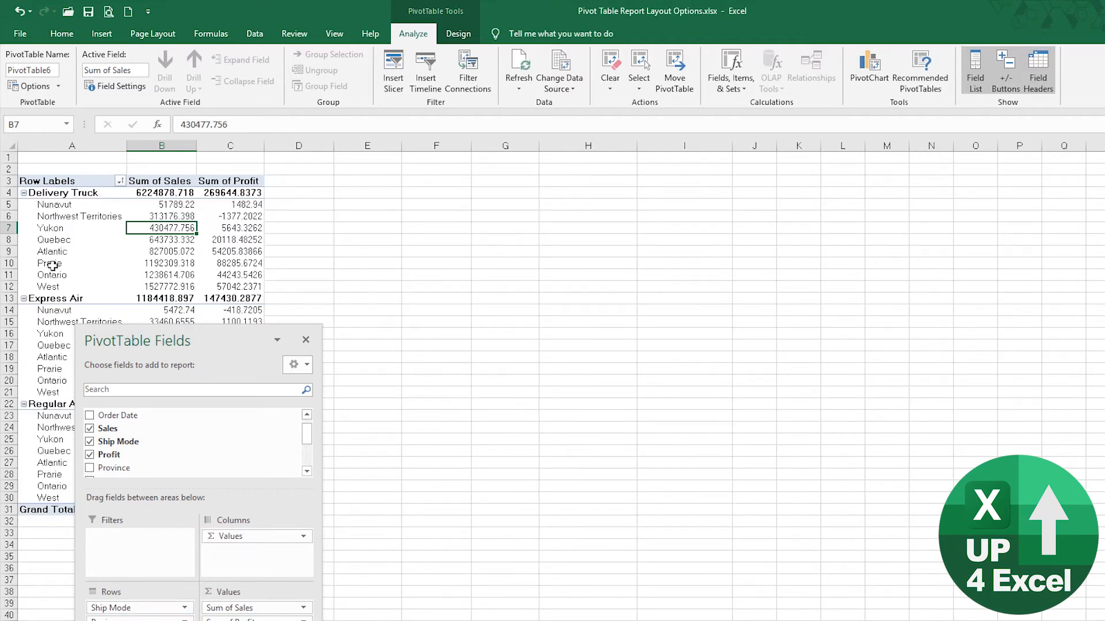
# Step: Format the Sum of Sales values as Number with 0 decimal places and a 1000 separator
pyautogui.moveTo(207, 345); pyautogui.dragTo(447, 191)
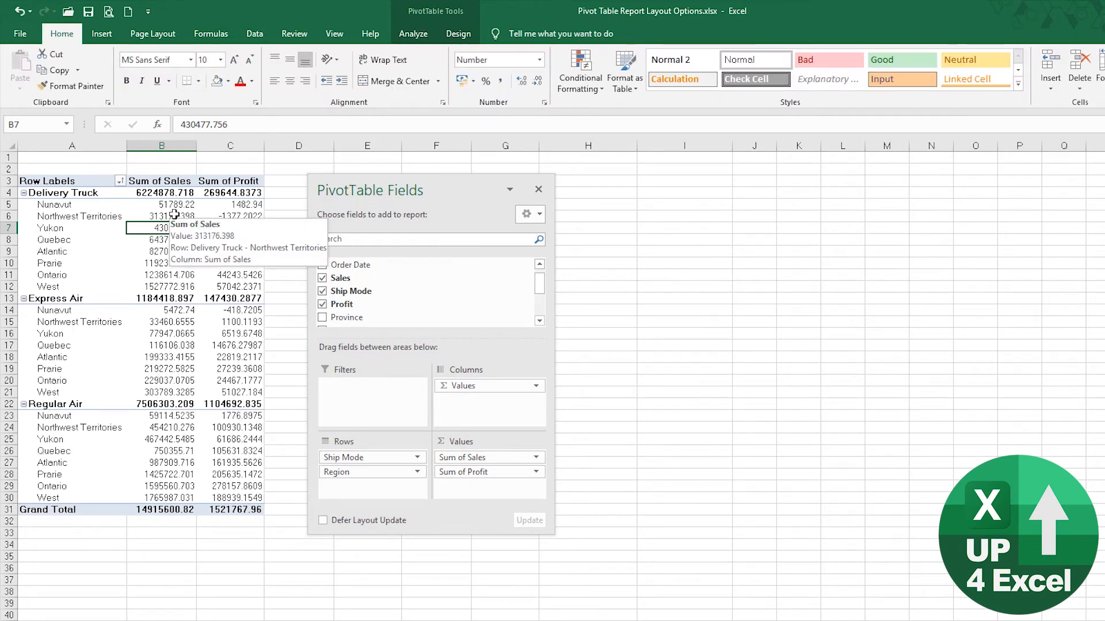
pyautogui.rightClick(174, 215)
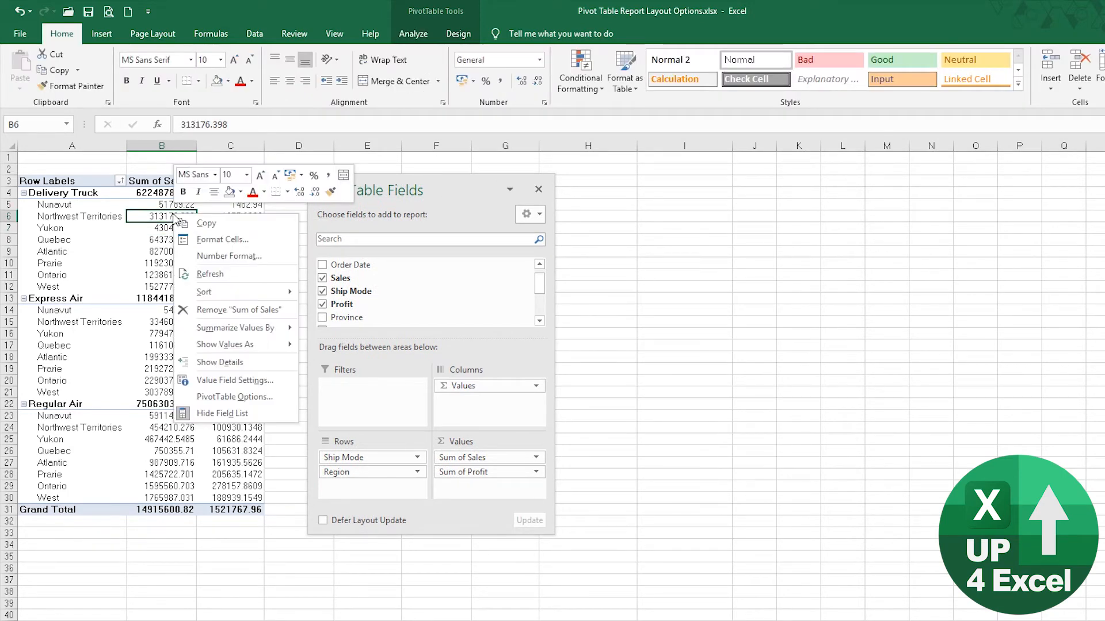
pyautogui.click(262, 257)
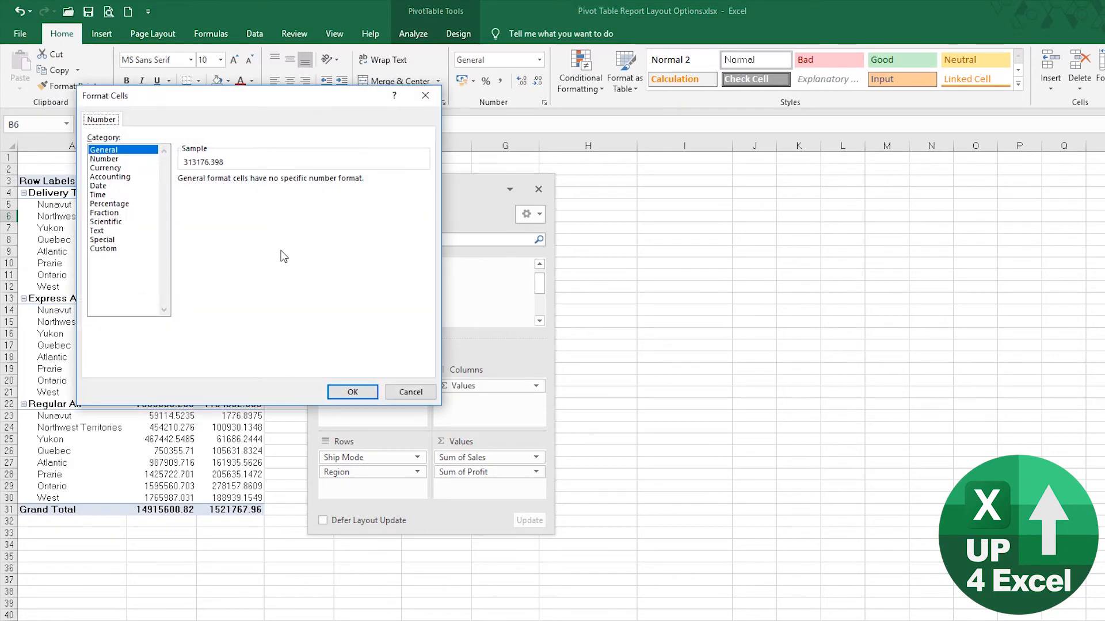
pyautogui.click(115, 159)
pyautogui.click(271, 183)
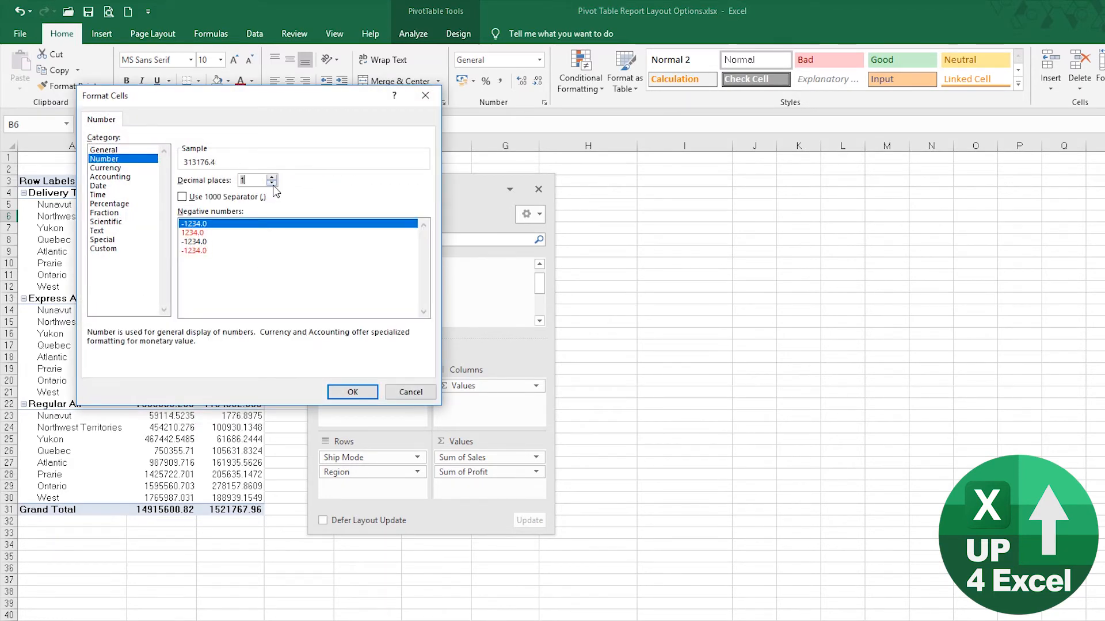
pyautogui.click(272, 183)
pyautogui.click(182, 196)
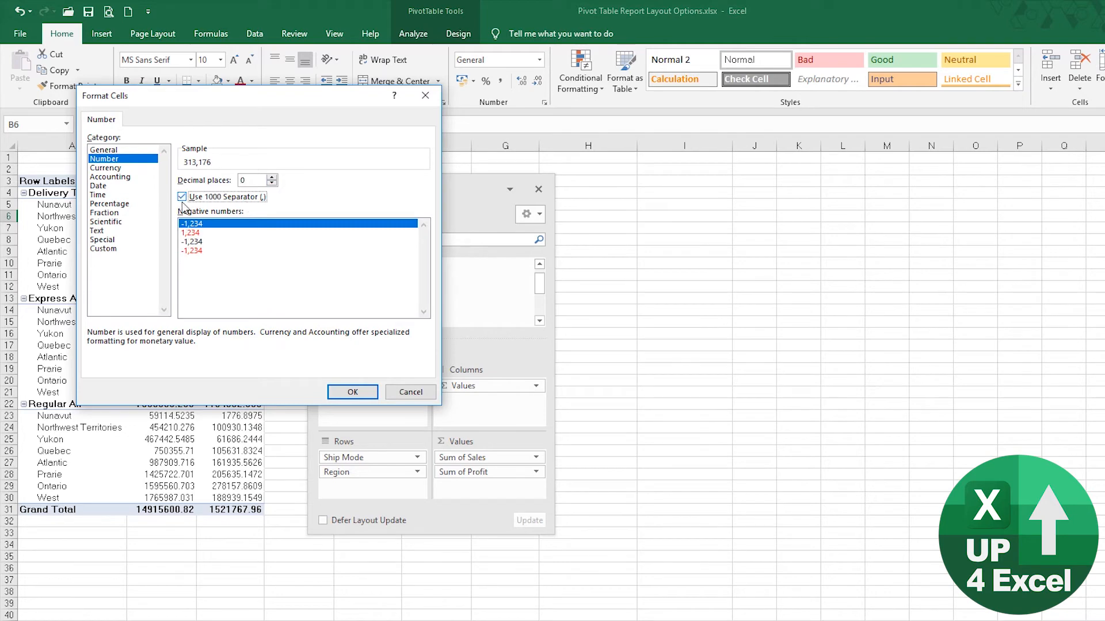
pyautogui.click(353, 391)
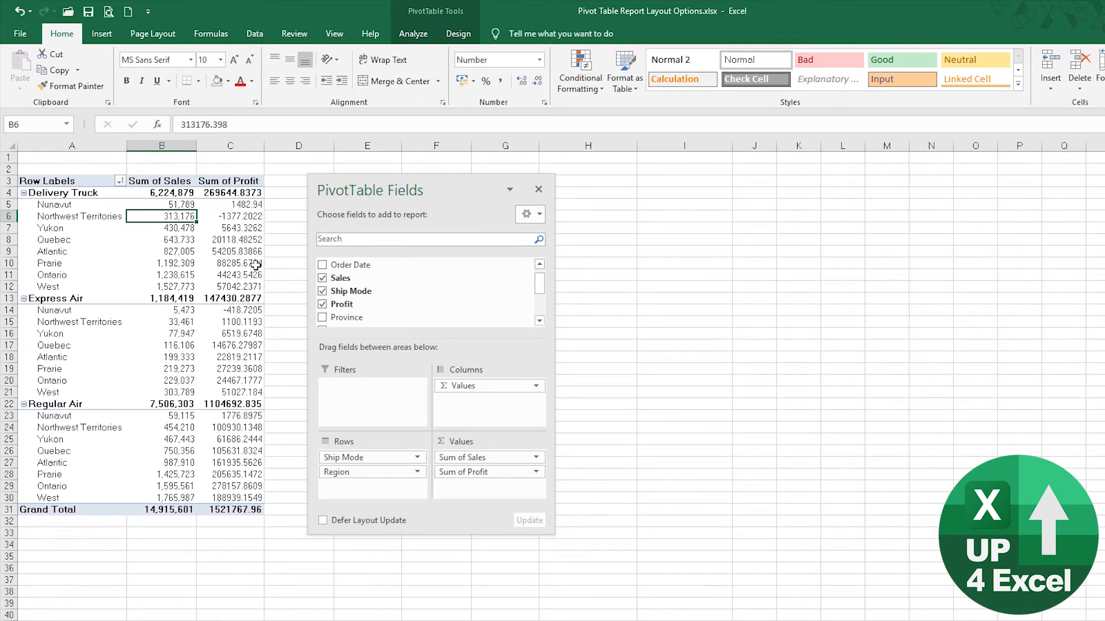
# Step: Format the Sum of Profit values as Number with 0 decimal places and a 1000 separator
pyautogui.rightClick(235, 240)
pyautogui.click(309, 284)
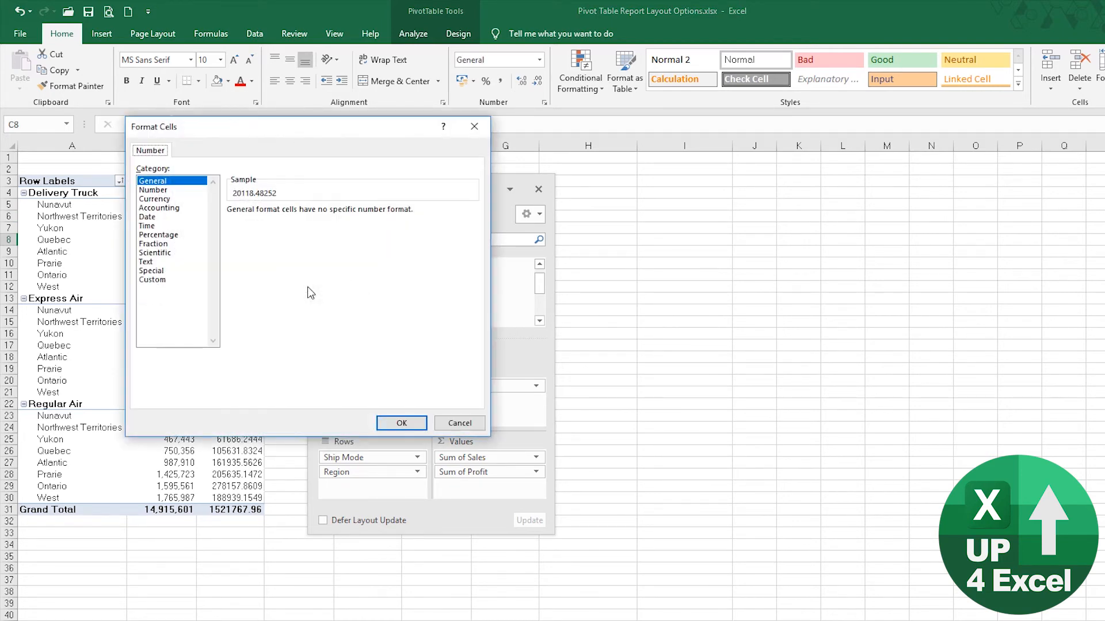
pyautogui.click(163, 191)
pyautogui.click(321, 215)
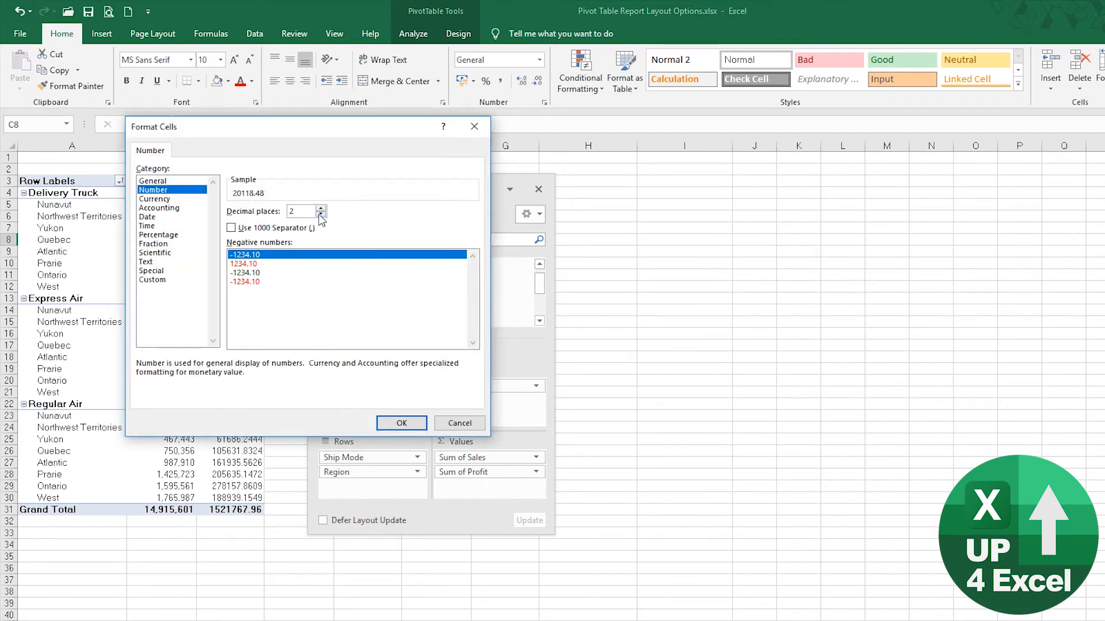
pyautogui.click(320, 215)
pyautogui.click(281, 228)
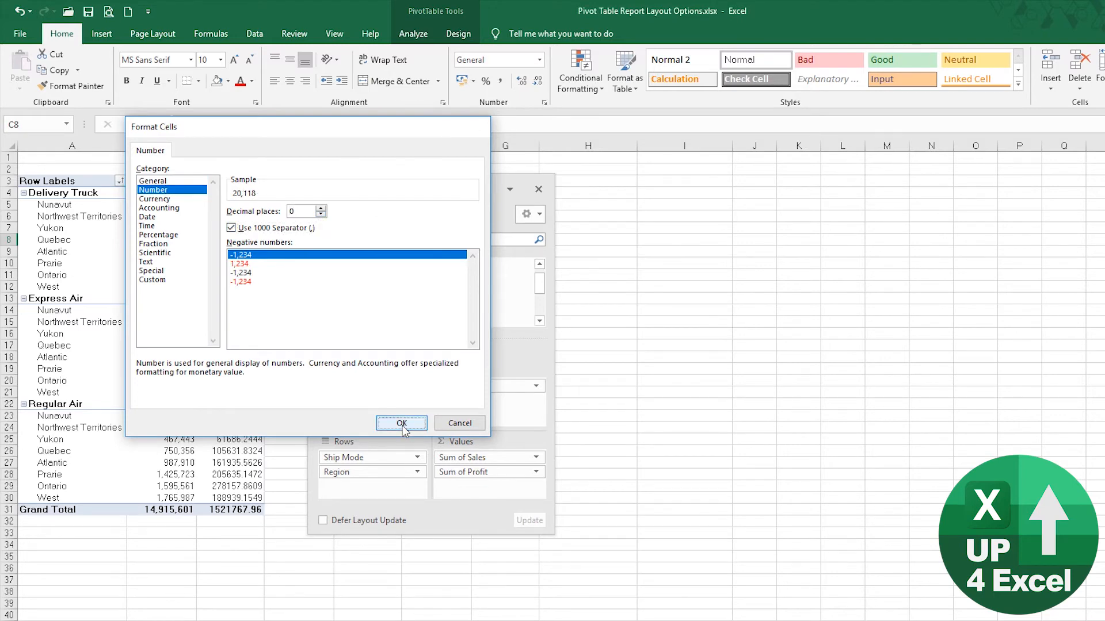
pyautogui.click(401, 423)
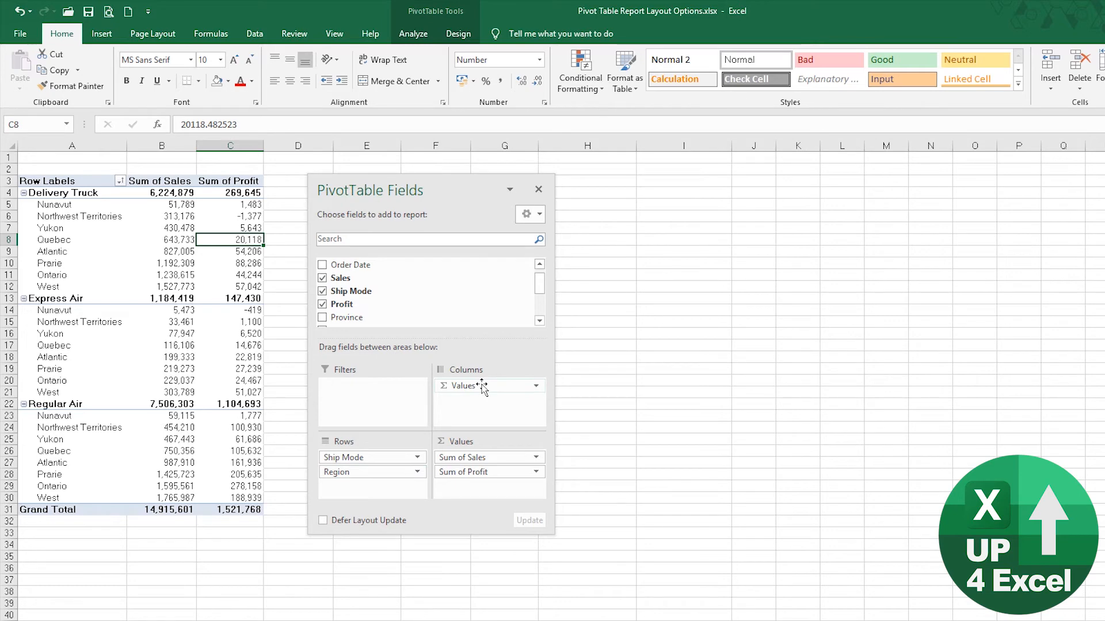
# Step: Move Values from the PivotTable columns to the rows, trying it below Region and settling it between Ship Mode and Region
pyautogui.moveTo(482, 386); pyautogui.dragTo(378, 470)
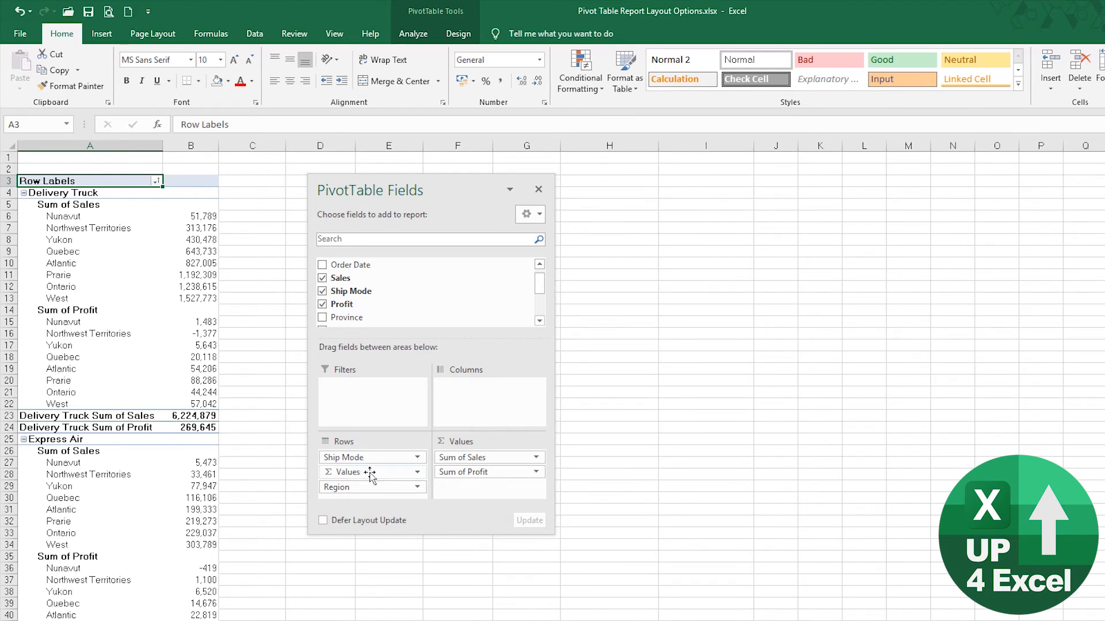
pyautogui.moveTo(371, 477); pyautogui.dragTo(397, 504)
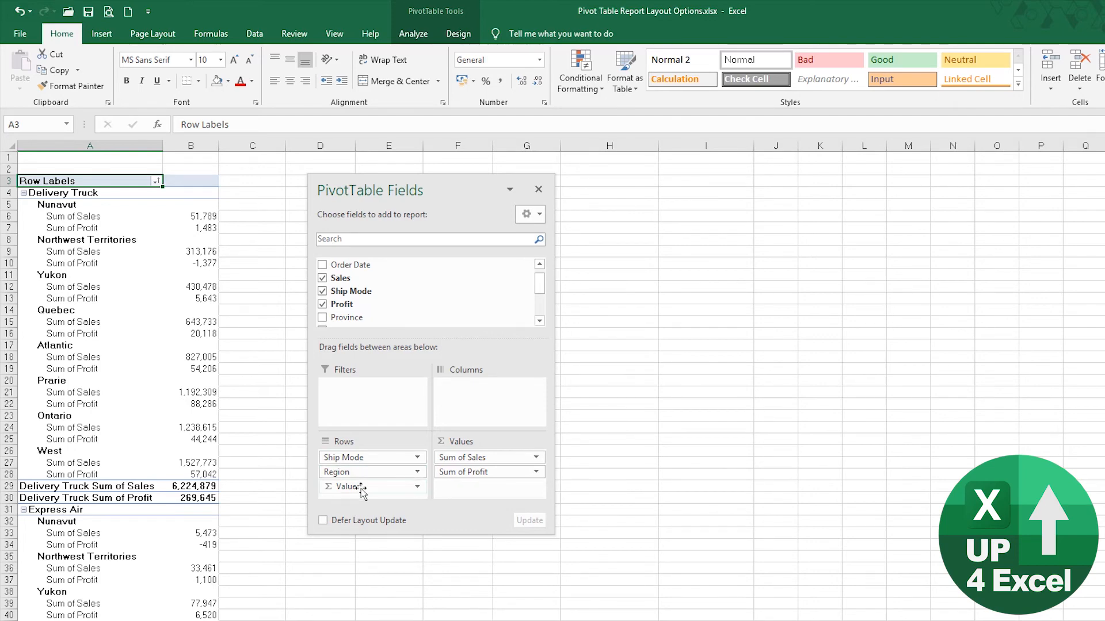
pyautogui.moveTo(361, 489); pyautogui.dragTo(361, 474)
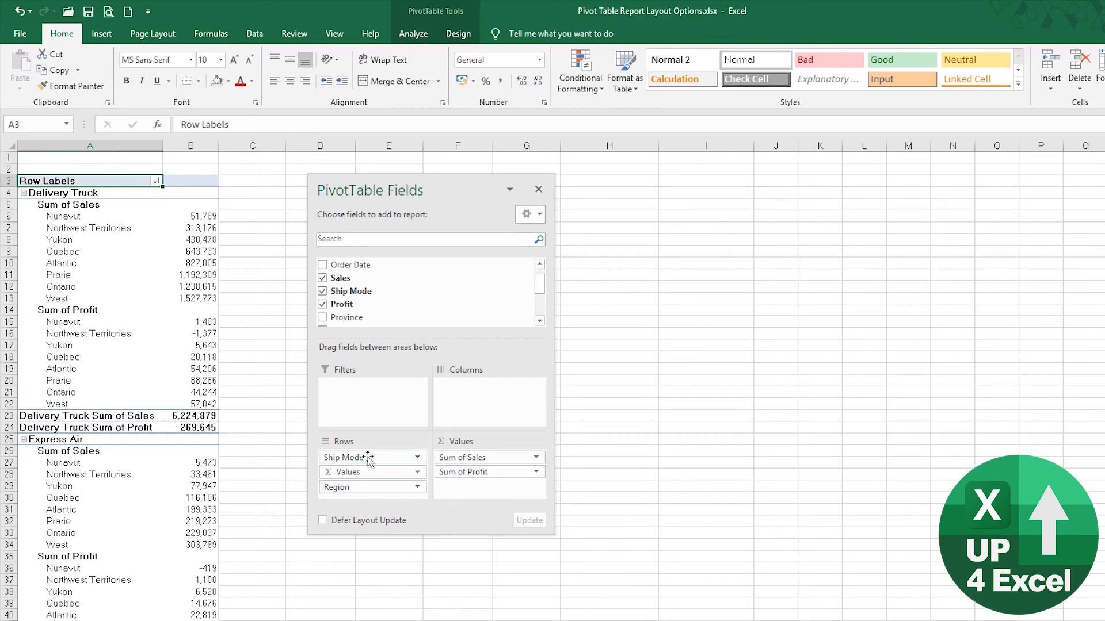
# Step: Move Ship Mode from the PivotTable rows to the columns and move the field list clear of the table
pyautogui.moveTo(369, 458); pyautogui.dragTo(481, 413)
pyautogui.moveTo(441, 194); pyautogui.dragTo(558, 196)
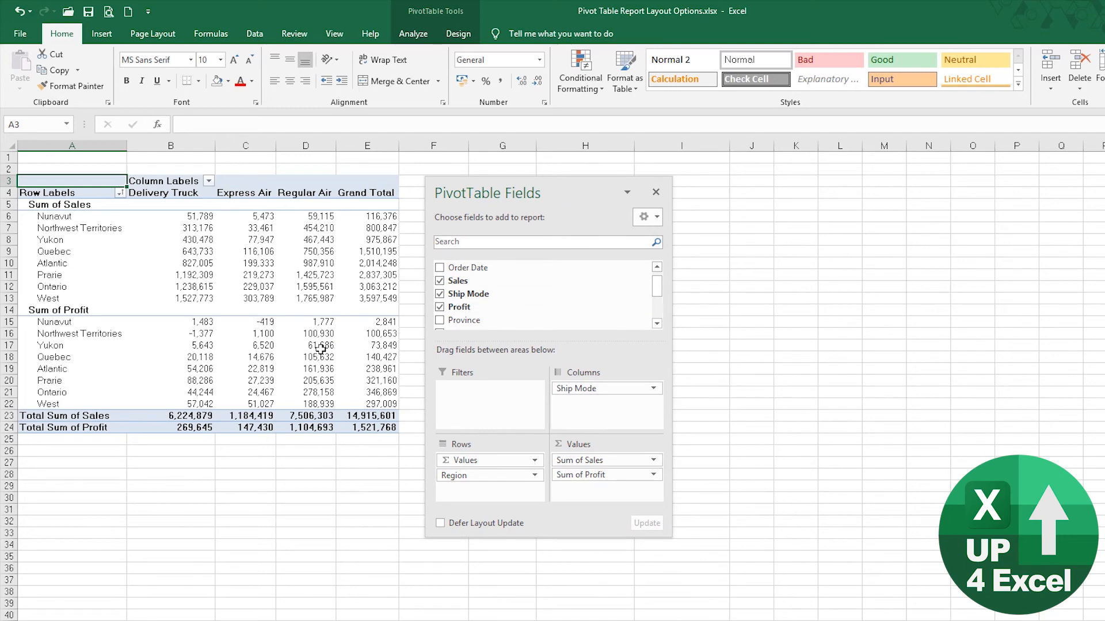
# Step: Try Values below Region in the PivotTable rows and return it above Region
pyautogui.moveTo(481, 461)
pyautogui.mouseDown()
pyautogui.moveTo(488, 487)
pyautogui.moveTo(484, 479)
pyautogui.mouseUp()
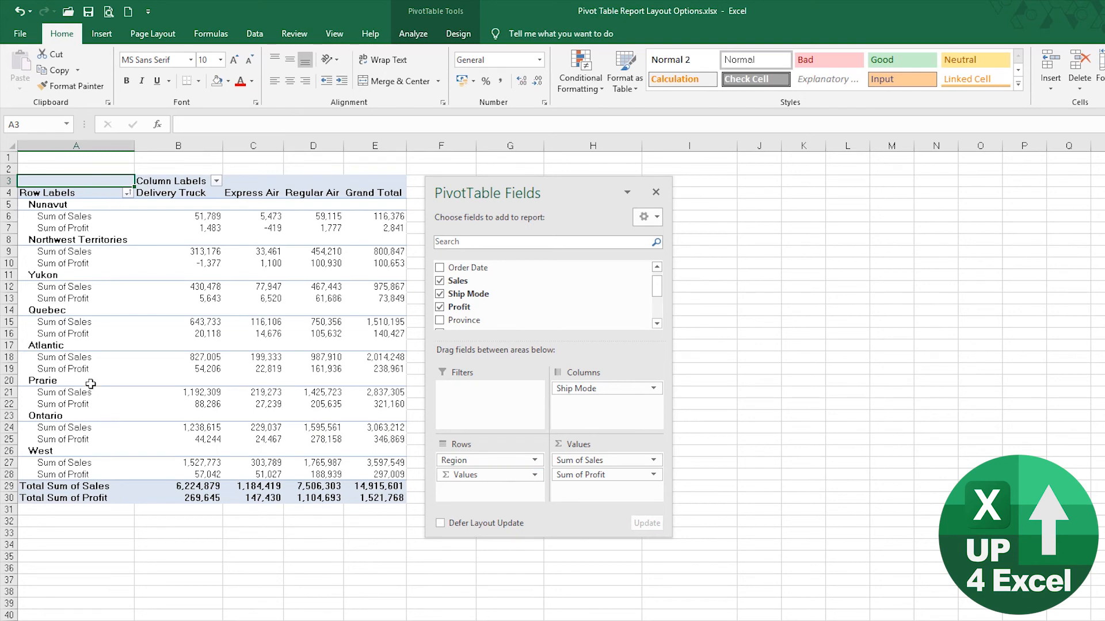
pyautogui.click(484, 475)
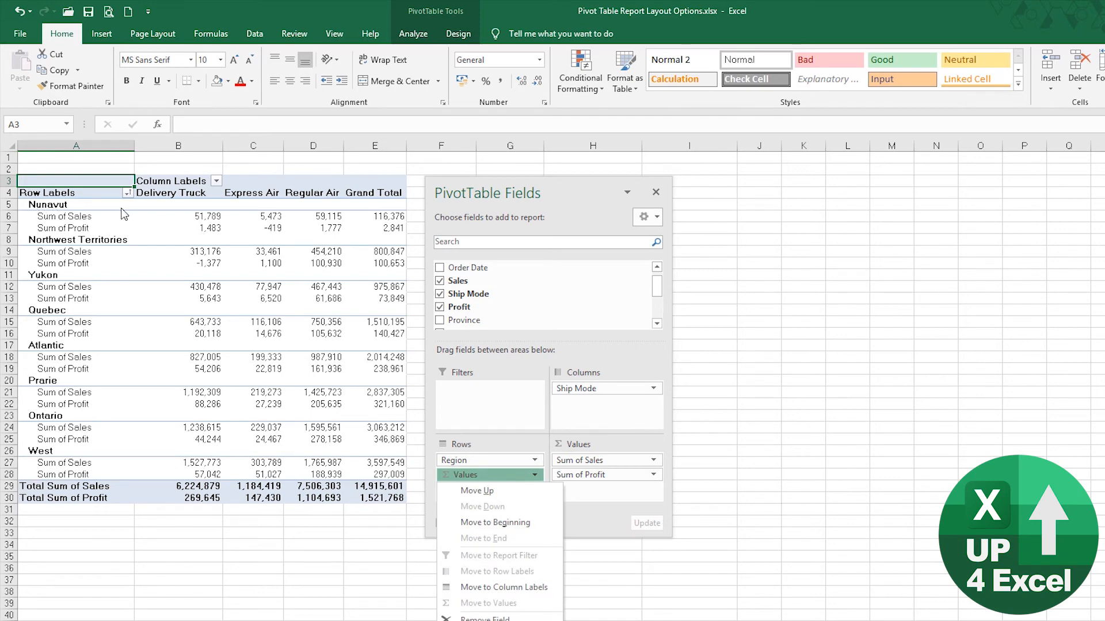
pyautogui.click(62, 300)
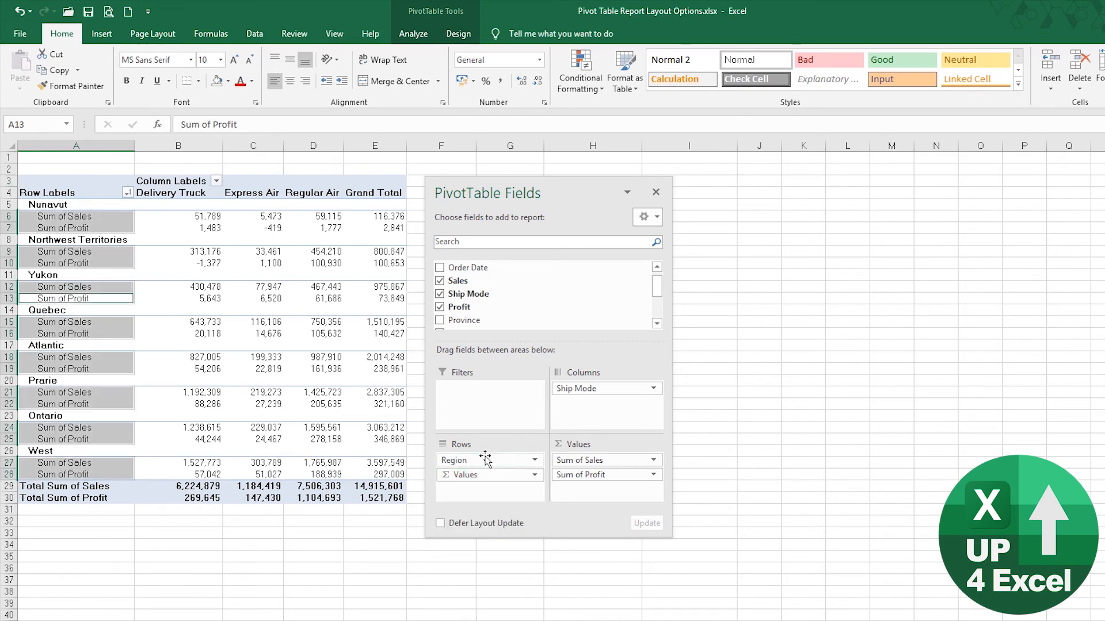
pyautogui.click(323, 357)
pyautogui.moveTo(442, 475); pyautogui.dragTo(473, 459)
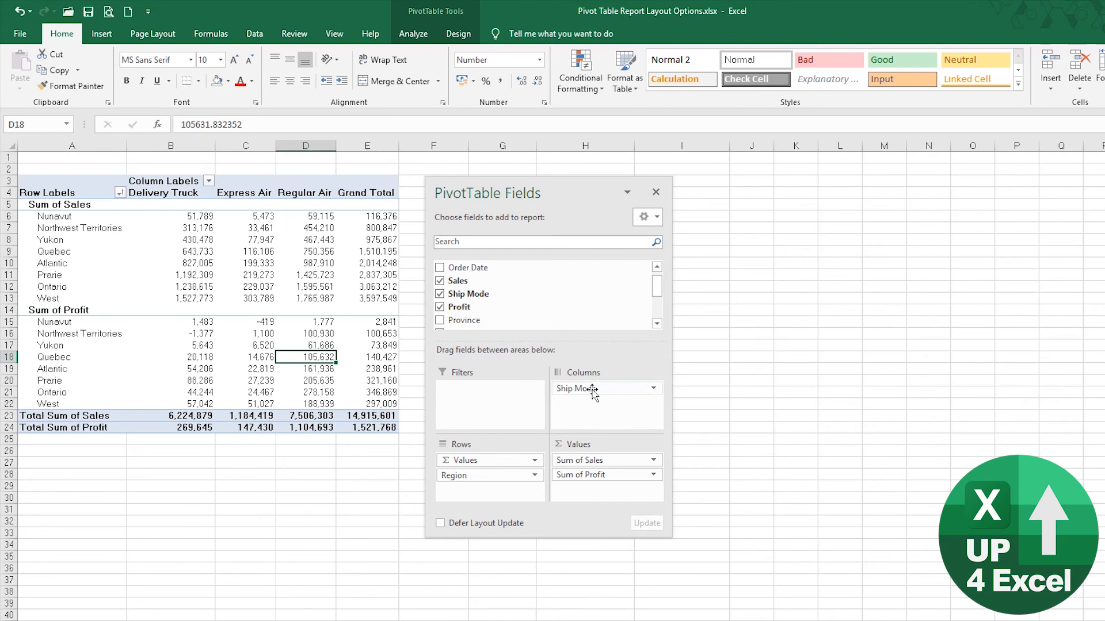
# Step: Try Ship Mode in the rows above Values and return it to the PivotTable columns
pyautogui.moveTo(594, 391); pyautogui.dragTo(483, 461)
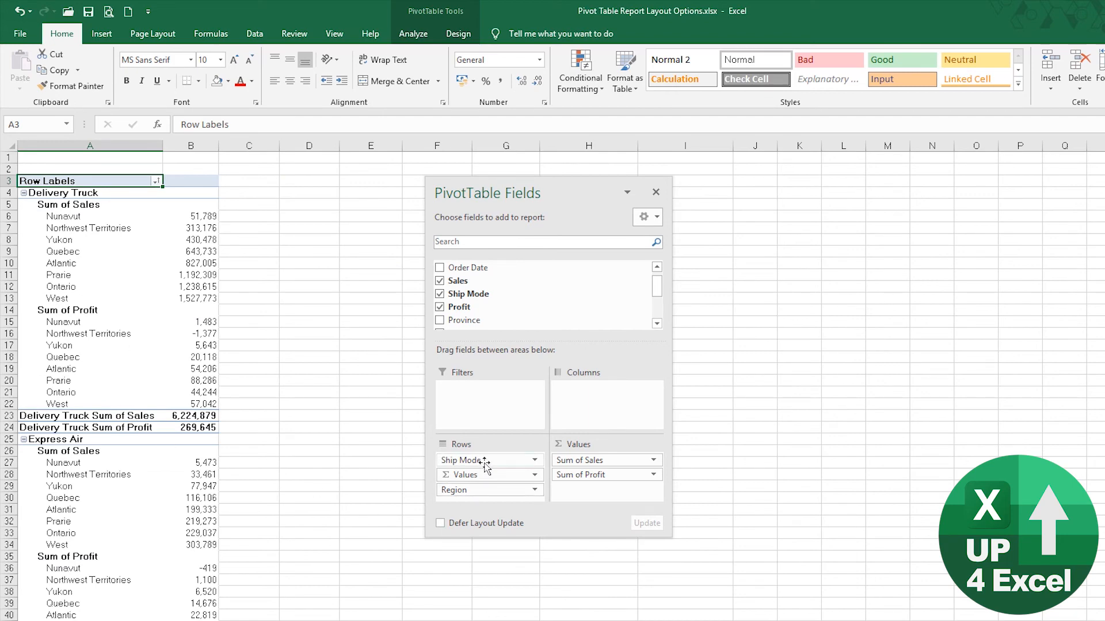
pyautogui.moveTo(483, 465); pyautogui.dragTo(566, 419)
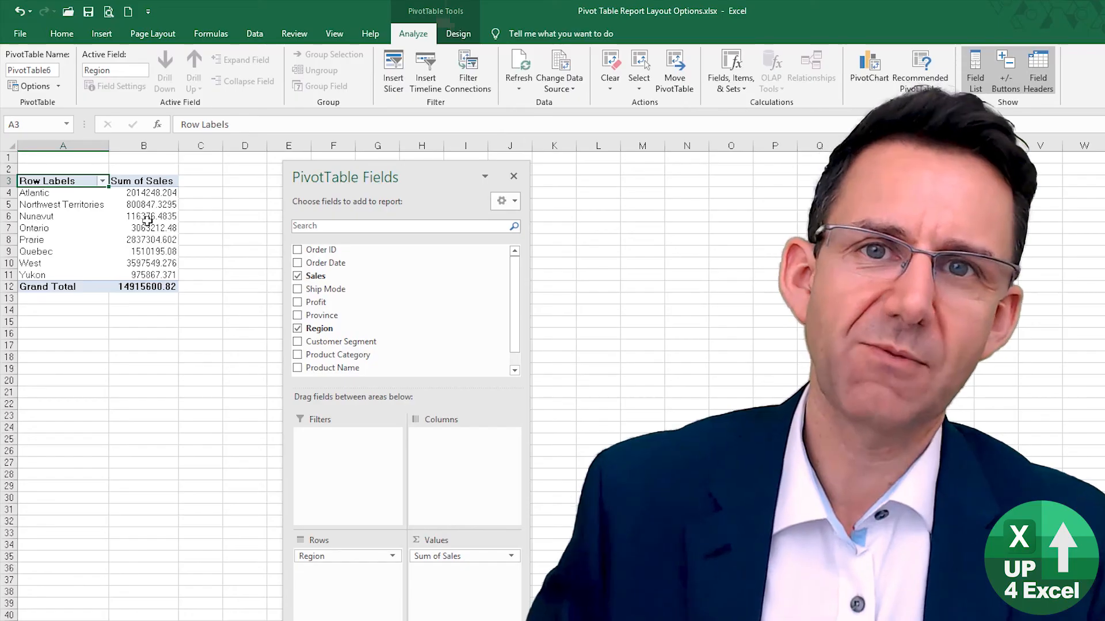
# Step: Show the Sales values as % of Grand Total and summarize them by Average
pyautogui.rightClick(151, 217)
pyautogui.moveTo(213, 353)
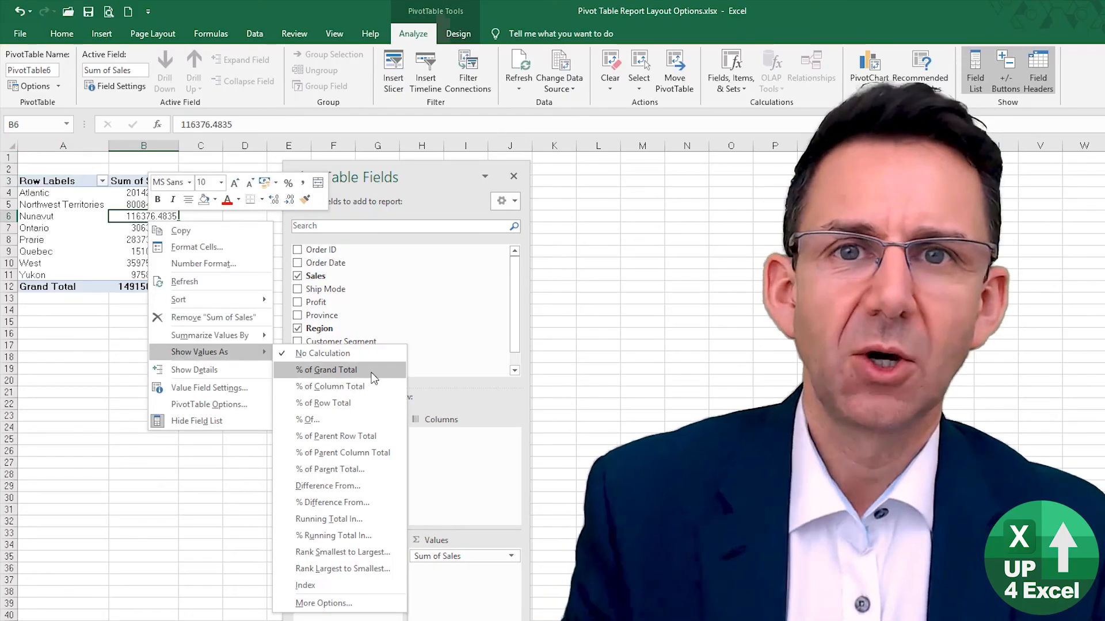
pyautogui.click(340, 370)
pyautogui.rightClick(148, 217)
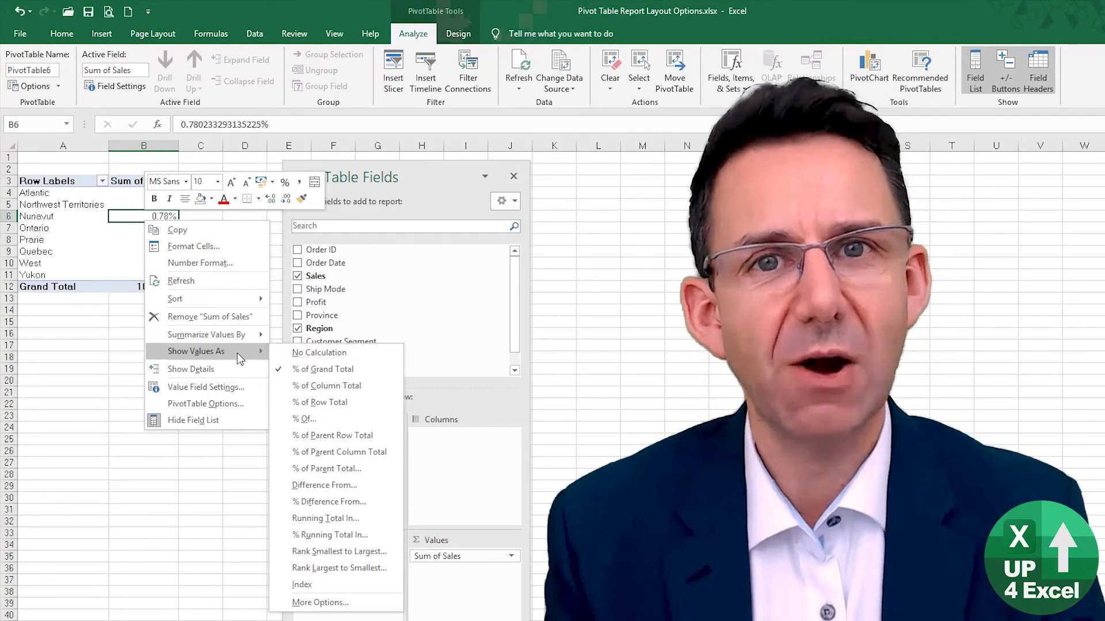
pyautogui.click(327, 367)
# Step: Set the Average of Sales display to No Calculation and choose to rank the values from smallest to largest
pyautogui.rightClick(168, 215)
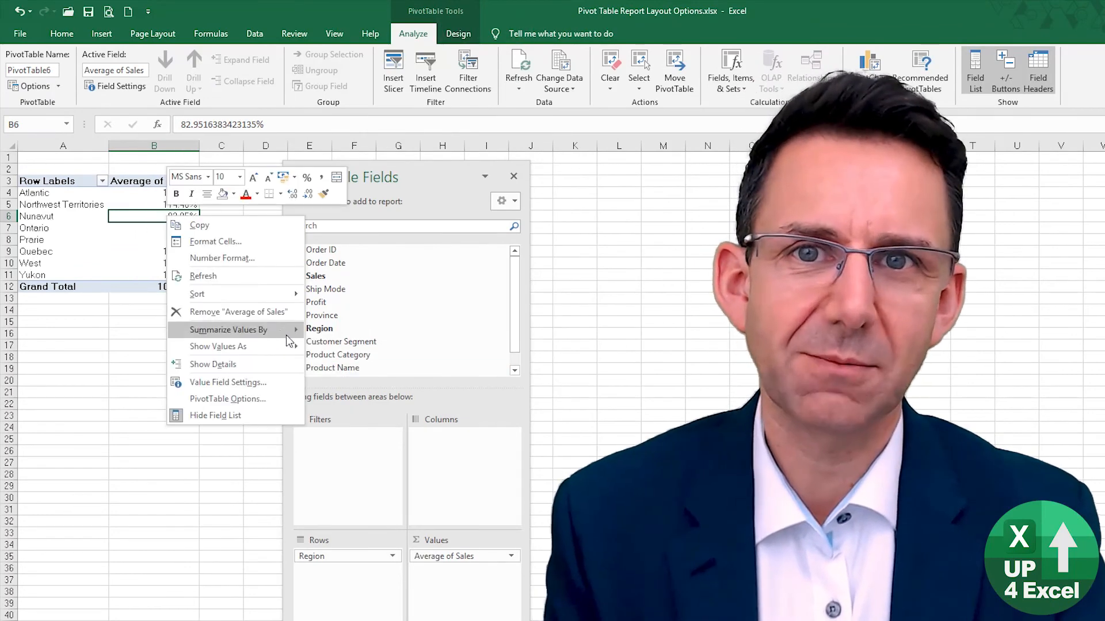
pyautogui.click(339, 348)
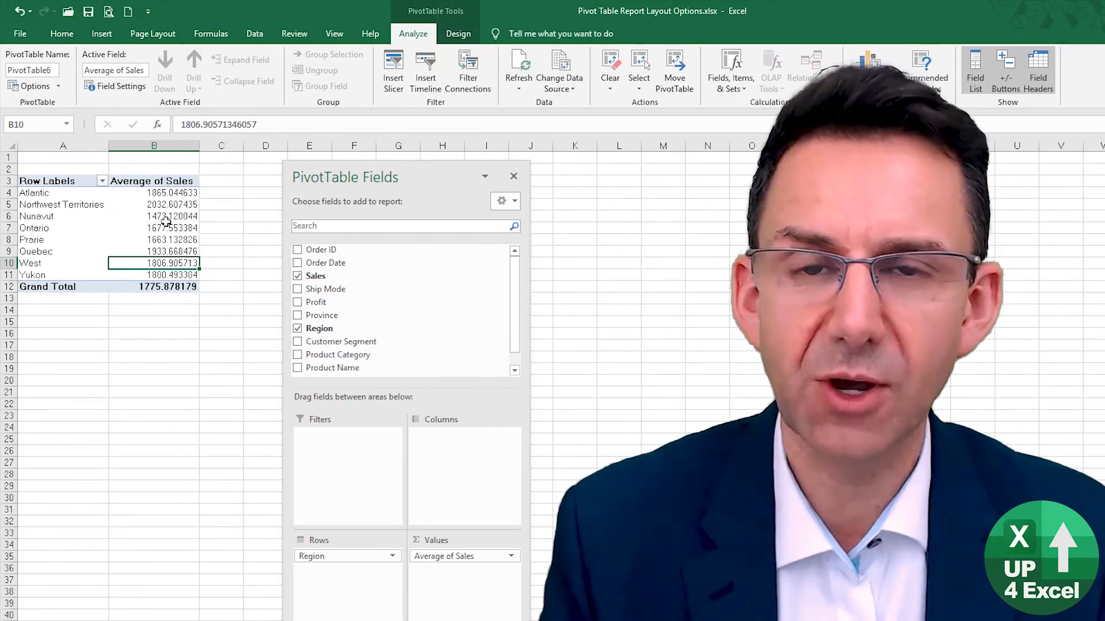
pyautogui.rightClick(172, 216)
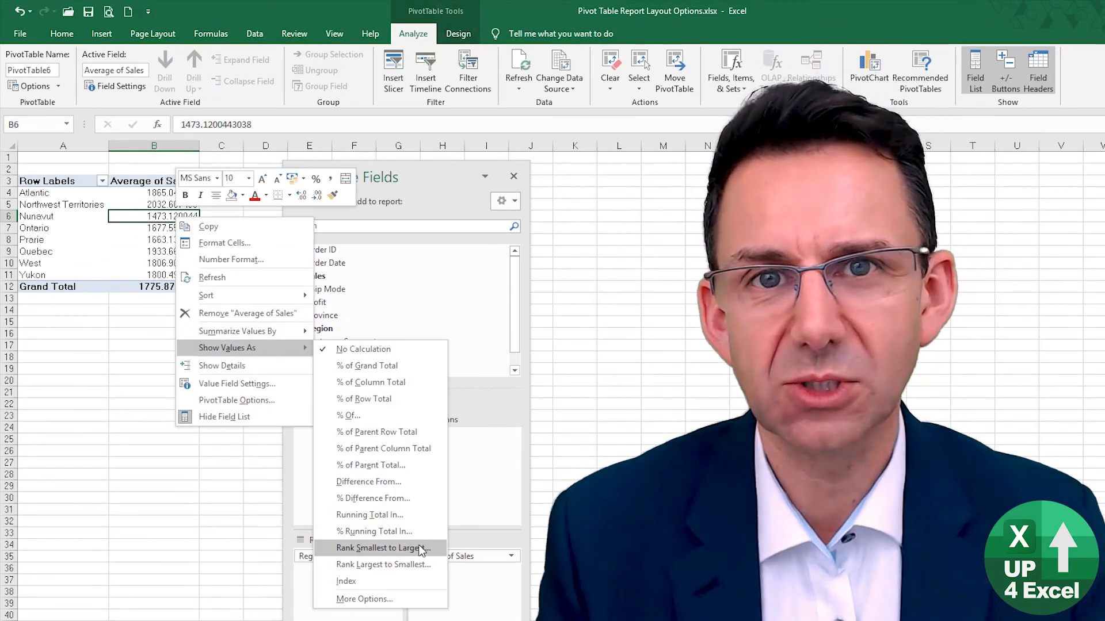
pyautogui.click(421, 550)
pyautogui.click(328, 449)
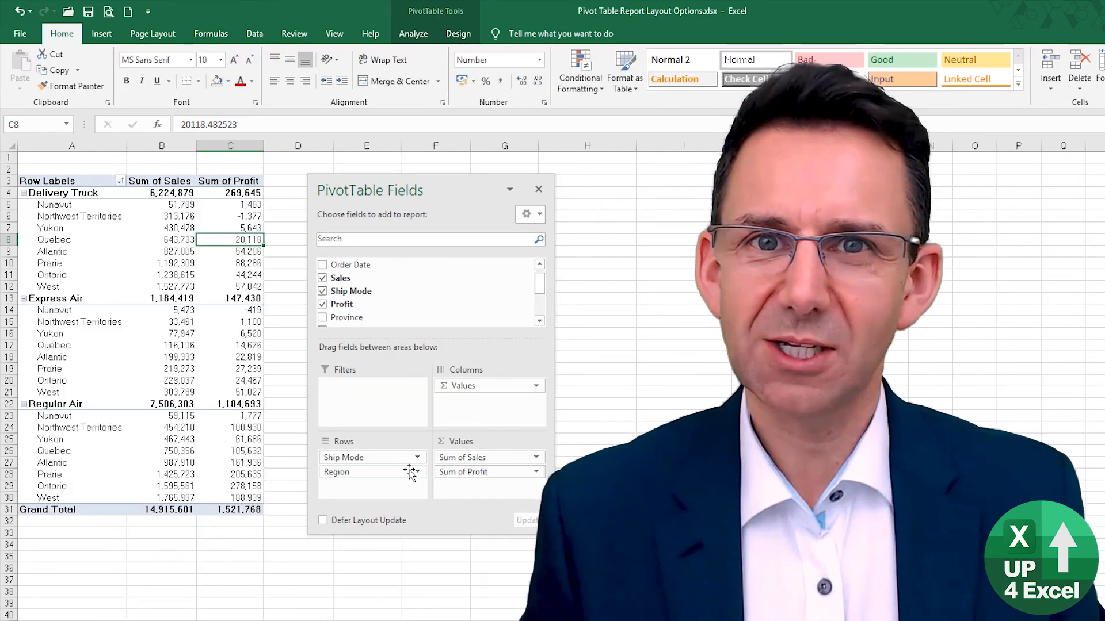
# Step: Move Values to the PivotTable rows above Region and Ship Mode to the columns
pyautogui.moveTo(471, 386); pyautogui.dragTo(397, 503)
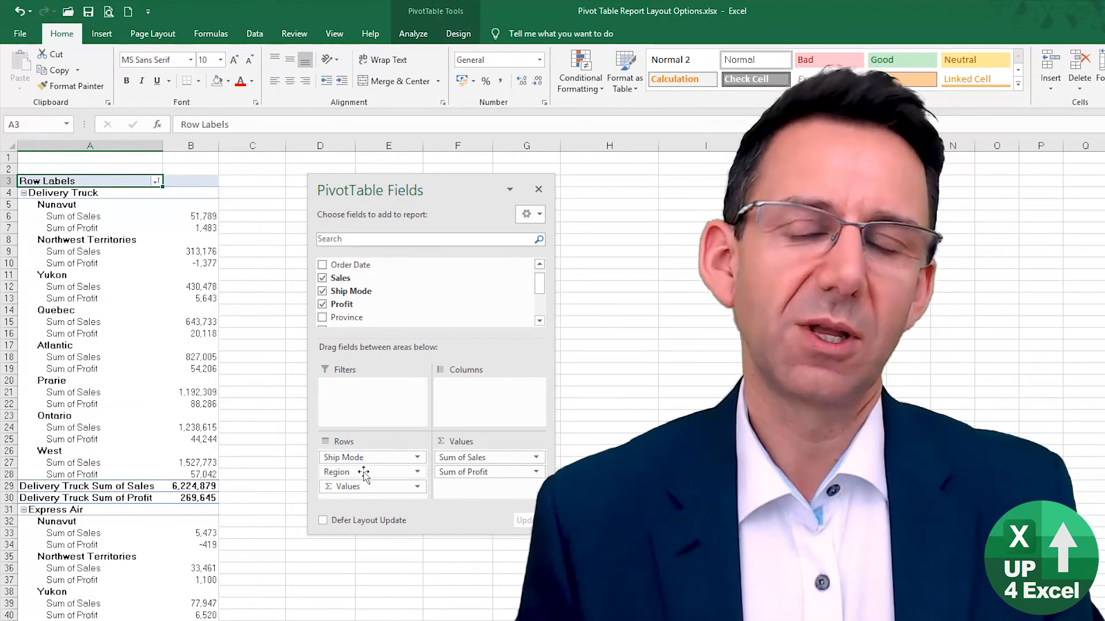
pyautogui.moveTo(361, 489); pyautogui.dragTo(362, 471)
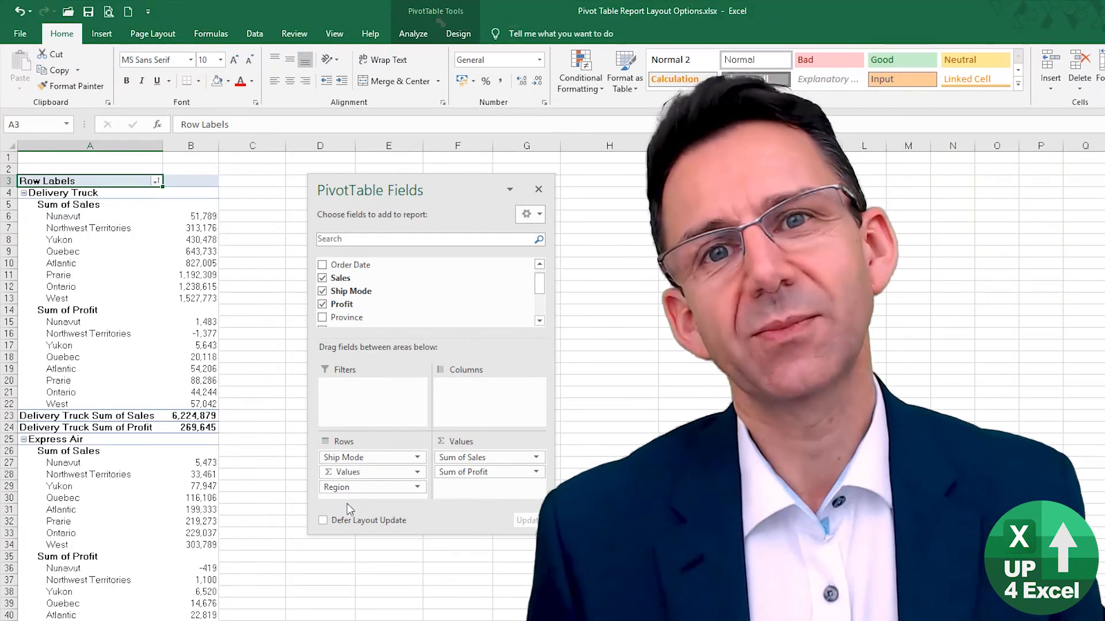
pyautogui.moveTo(368, 457); pyautogui.dragTo(483, 409)
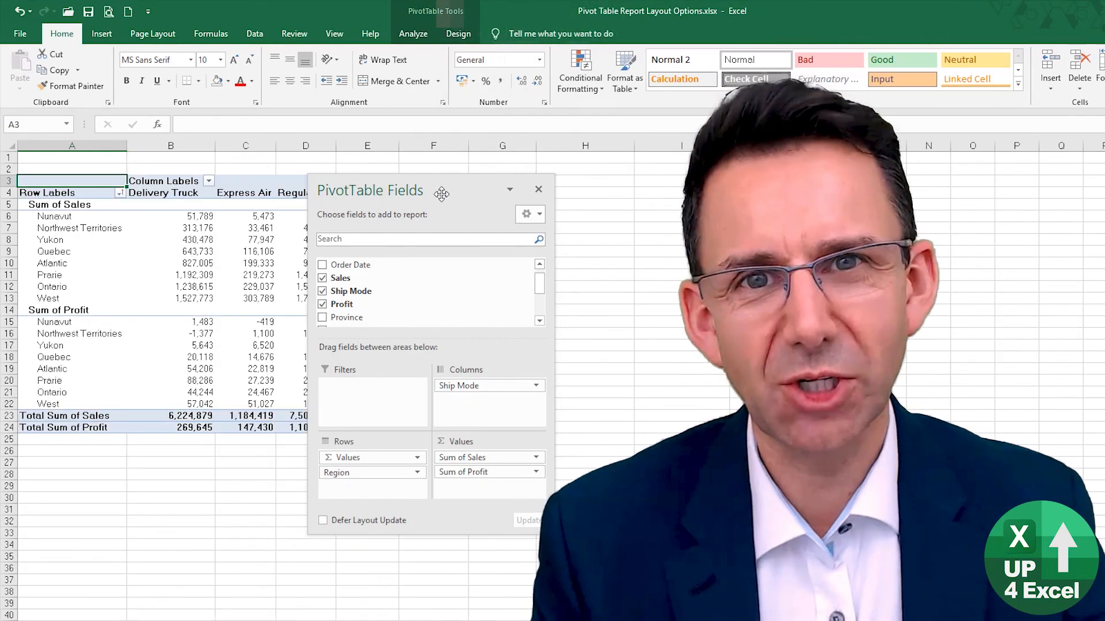
pyautogui.moveTo(442, 195); pyautogui.dragTo(559, 197)
# Step: Place Values below Region in the PivotTable rows to compare the layouts, and return it above Region
pyautogui.moveTo(489, 460)
pyautogui.mouseDown()
pyautogui.moveTo(493, 489)
pyautogui.moveTo(484, 478)
pyautogui.mouseUp()
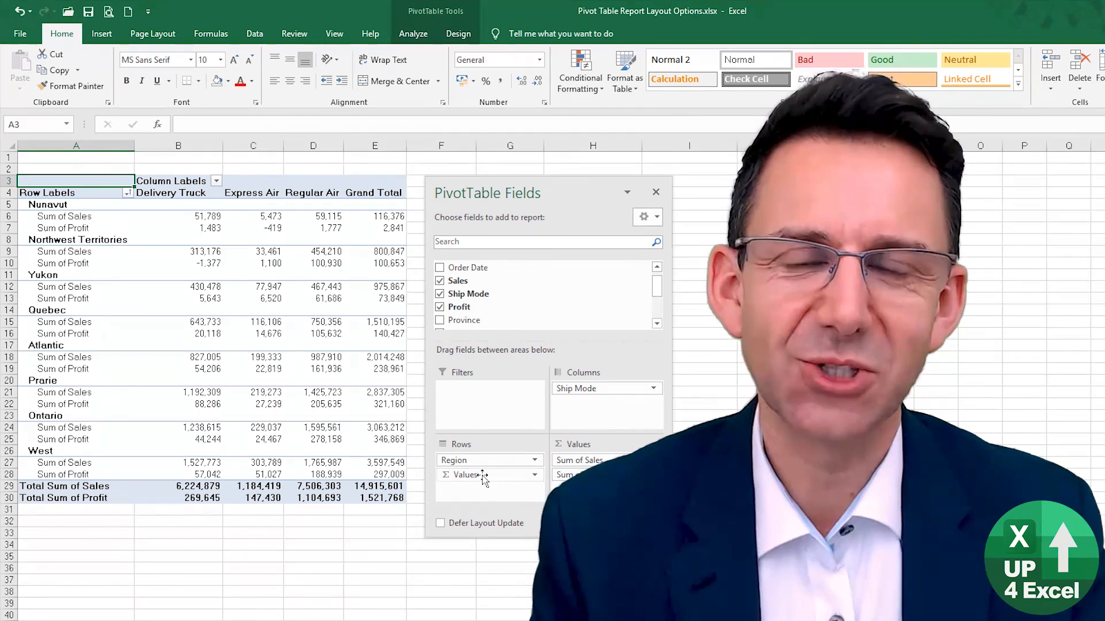
pyautogui.click(485, 477)
pyautogui.click(62, 296)
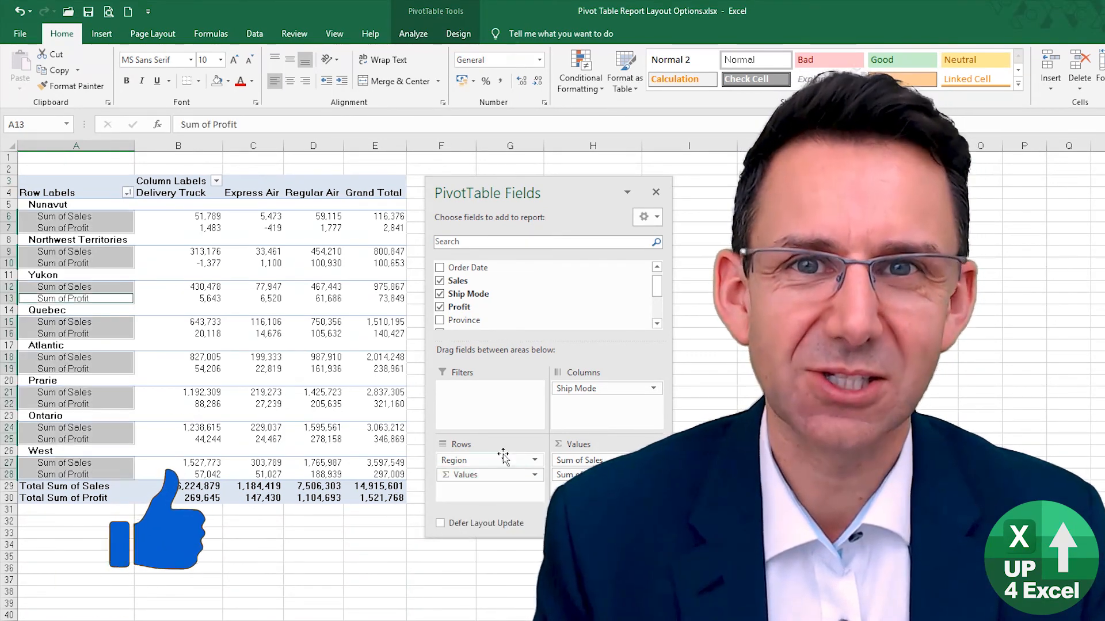
pyautogui.click(315, 358)
pyautogui.moveTo(489, 475); pyautogui.dragTo(485, 457)
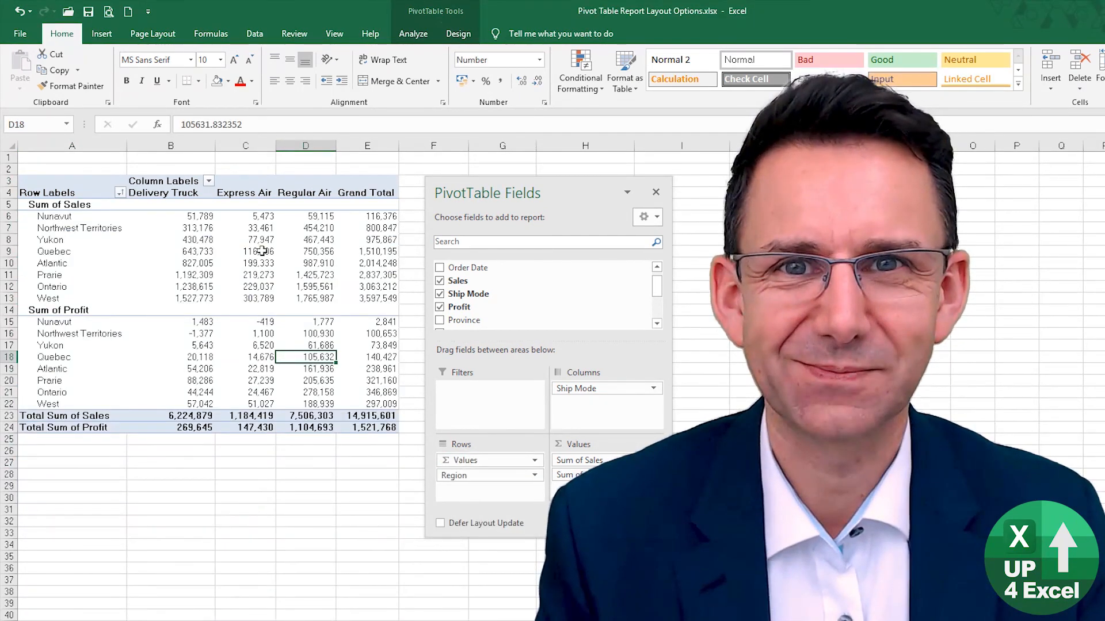